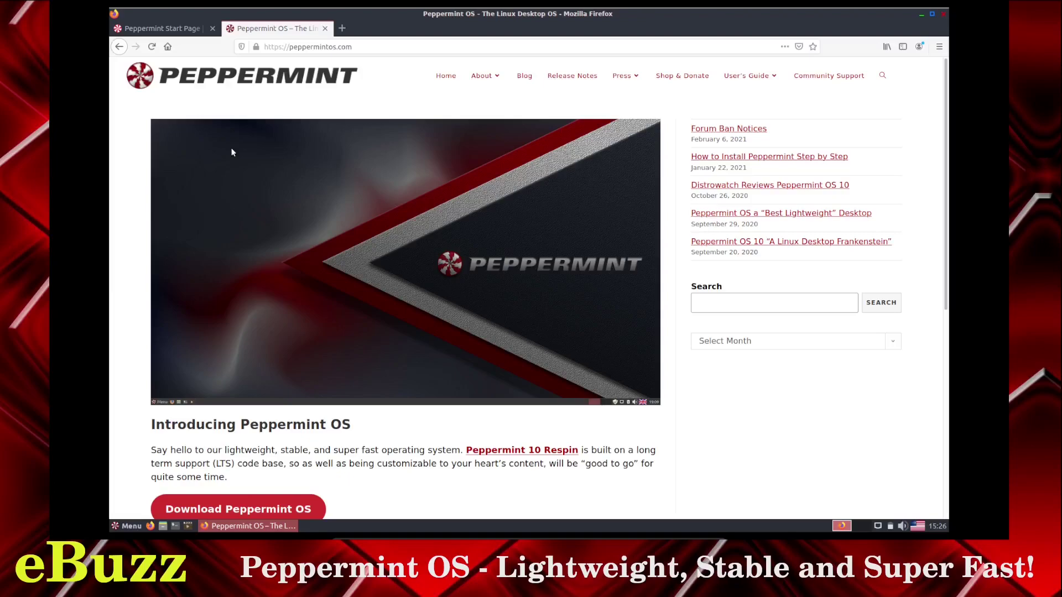
Scroll through the peppermintos.com homepage and back up to the top
{"action": "scroll", "coordinate": [424, 206], "scroll_direction": "down", "scroll_amount": 3}
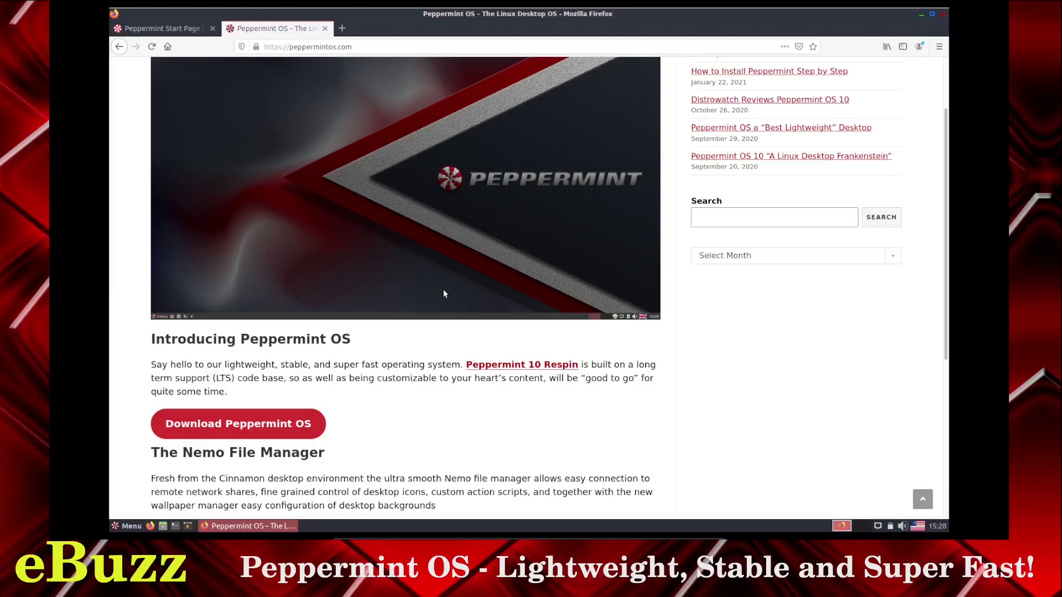
{"action": "scroll", "coordinate": [540, 424], "scroll_direction": "up", "scroll_amount": 1}
{"action": "scroll", "coordinate": [539, 415], "scroll_direction": "down", "scroll_amount": 3}
{"action": "scroll", "coordinate": [540, 415], "scroll_direction": "down", "scroll_amount": 3}
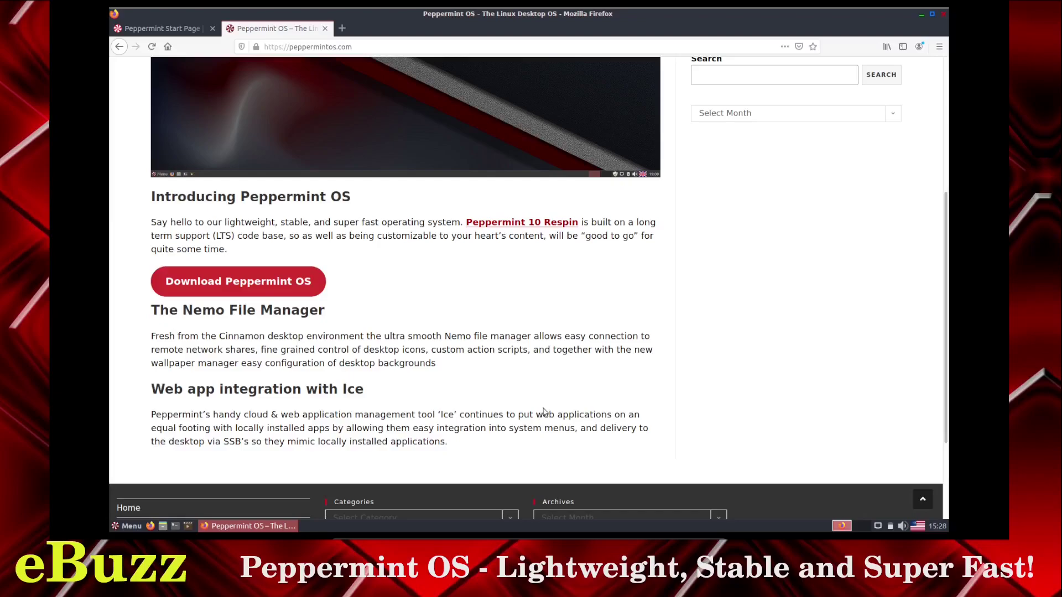
{"action": "scroll", "coordinate": [561, 381], "scroll_direction": "down", "scroll_amount": 5}
{"action": "scroll", "coordinate": [564, 378], "scroll_direction": "up", "scroll_amount": 10}
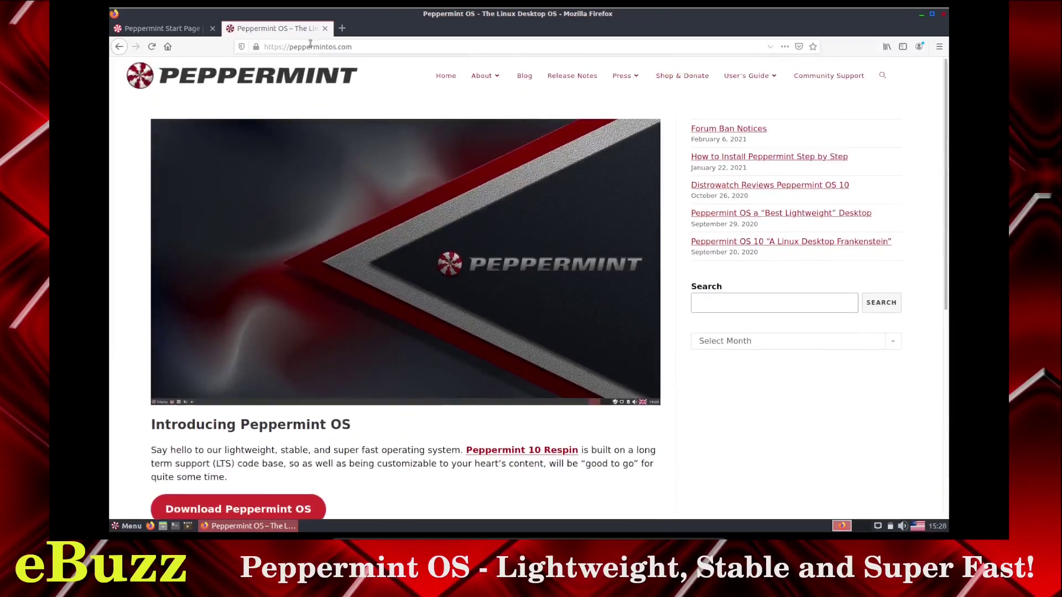
Close the website tab and Firefox, then review the 1680x1050, 60.0 Hz display settings
{"action": "left_click", "coordinate": [324, 28]}
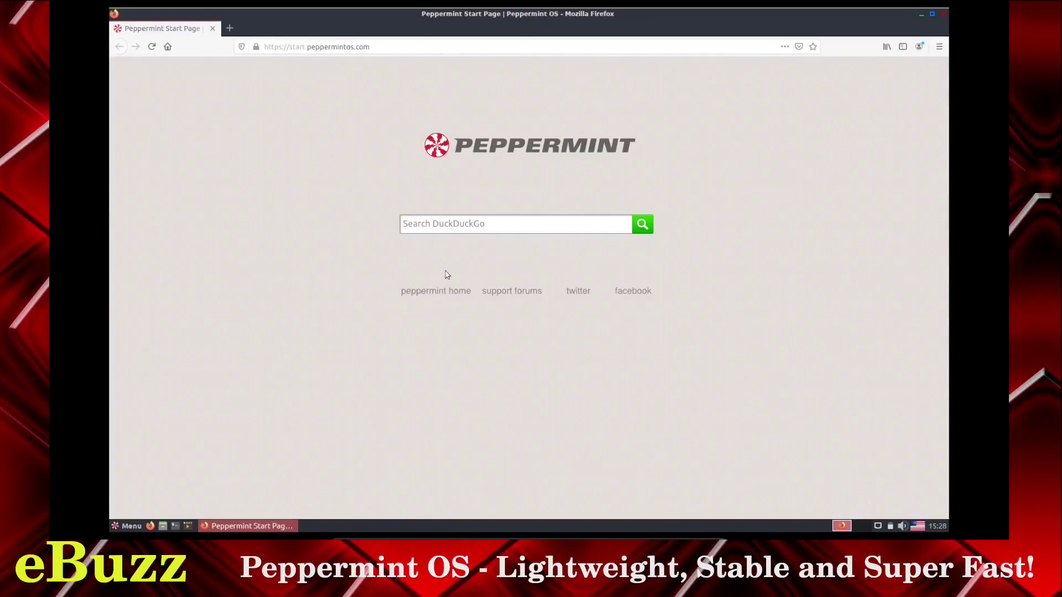
{"action": "left_click", "coordinate": [944, 14]}
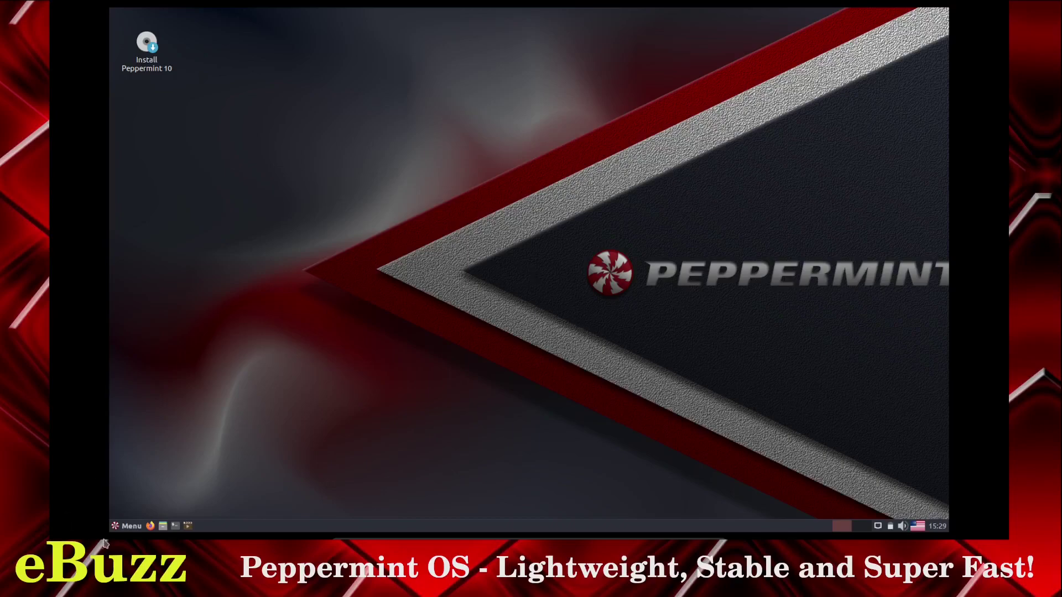
{"action": "left_click", "coordinate": [121, 526]}
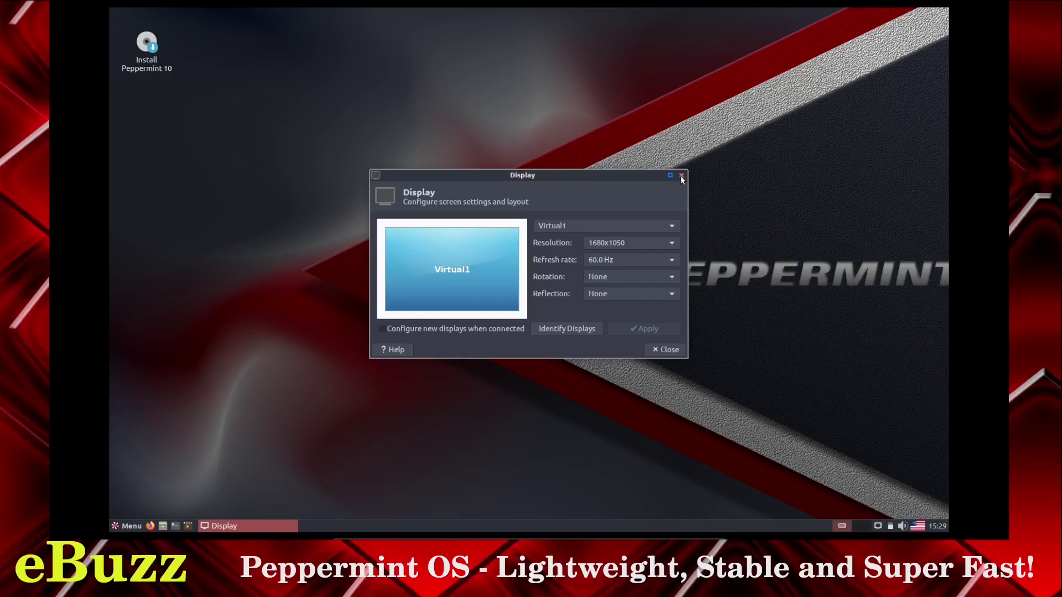
{"action": "left_click", "coordinate": [682, 176]}
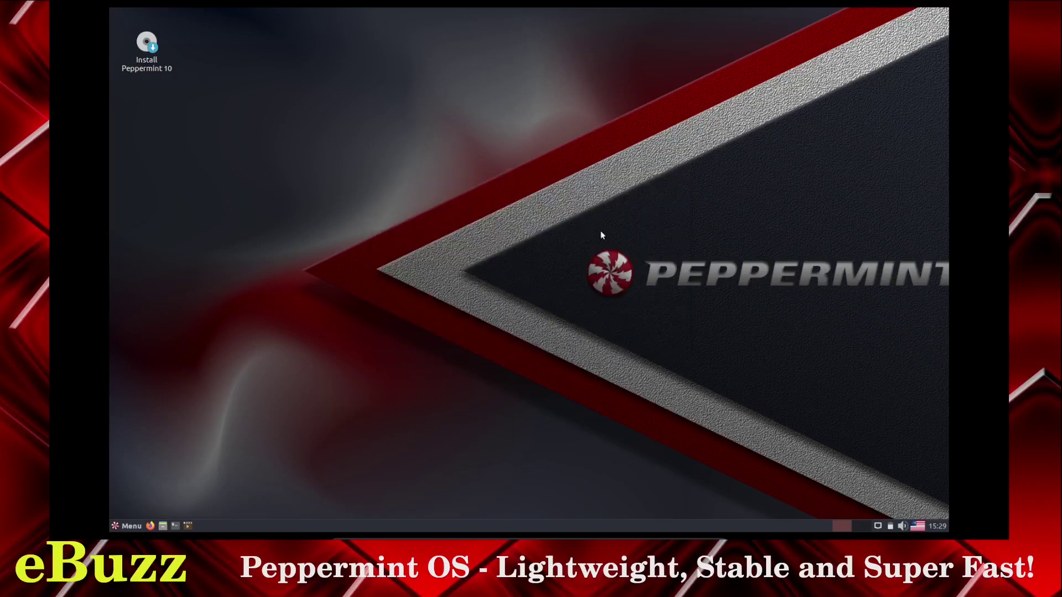
Raise the bottom panel's row size from 25 to 45 pixels in Panel Preferences
{"action": "right_click", "coordinate": [294, 527]}
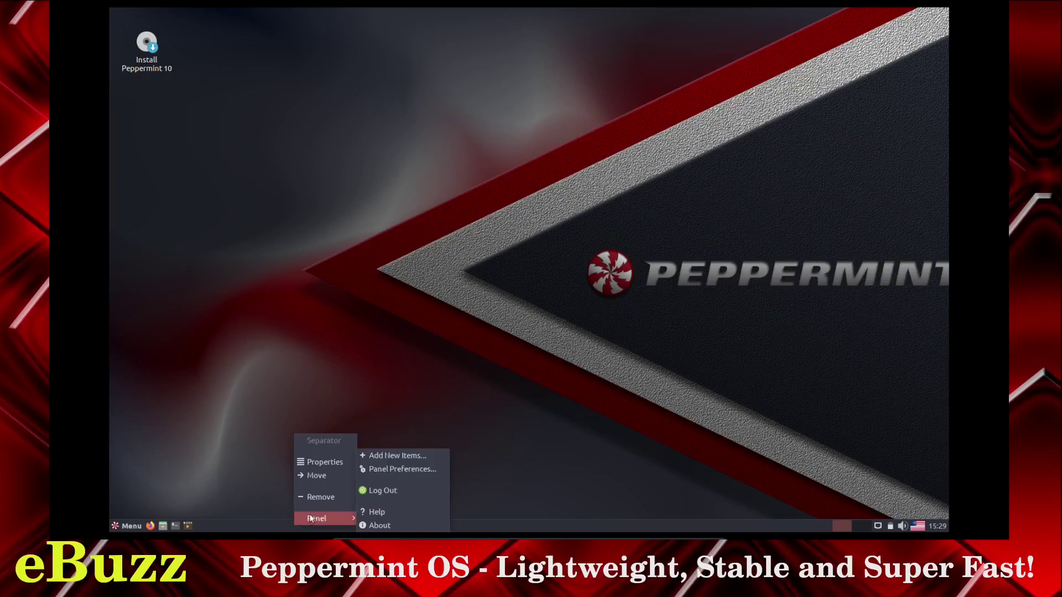
{"action": "left_click", "coordinate": [317, 463]}
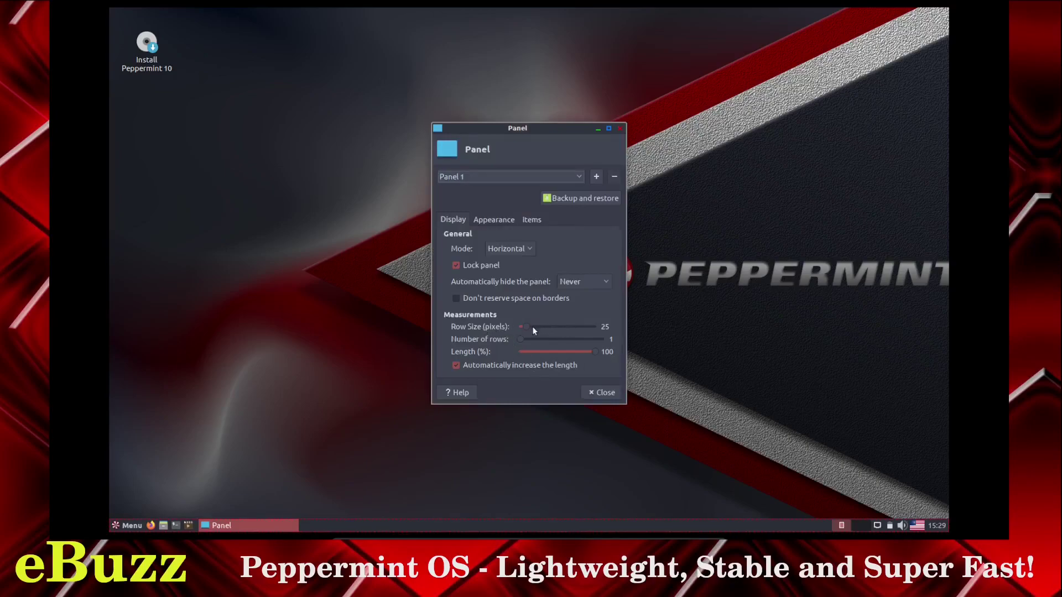
{"action": "left_click_drag", "start_coordinate": [534, 330], "coordinate": [555, 327]}
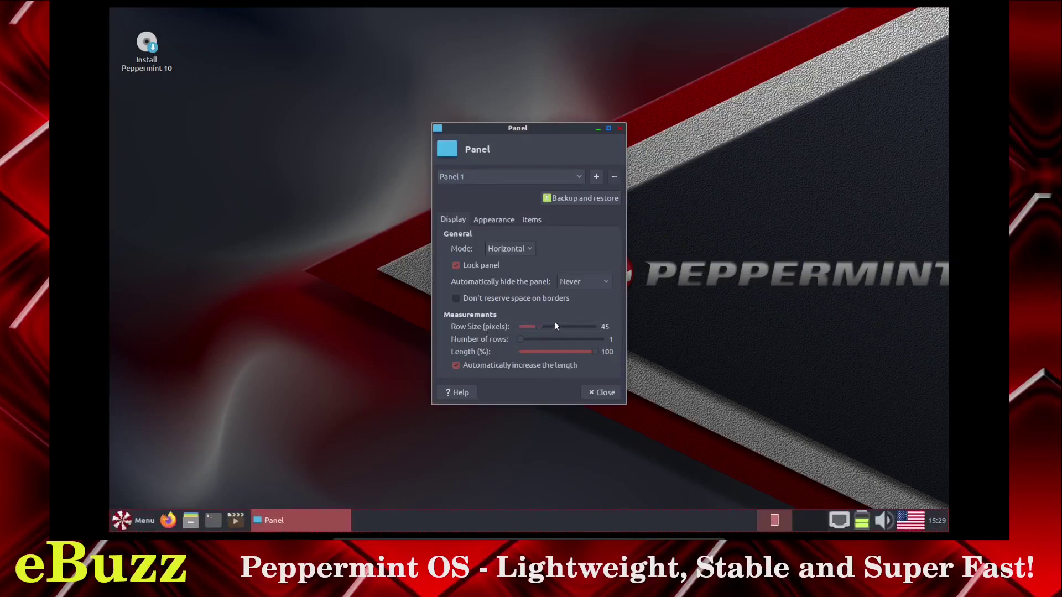
{"action": "left_click", "coordinate": [620, 129]}
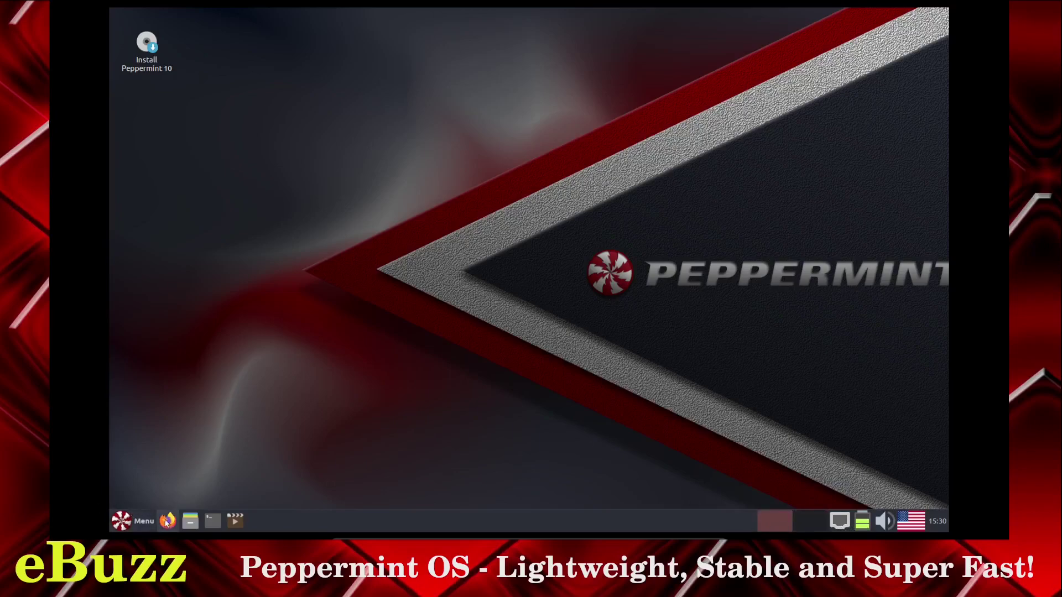
Open the Home folder in Files, enlarge the window, and try list and icon views
{"action": "left_click", "coordinate": [189, 521]}
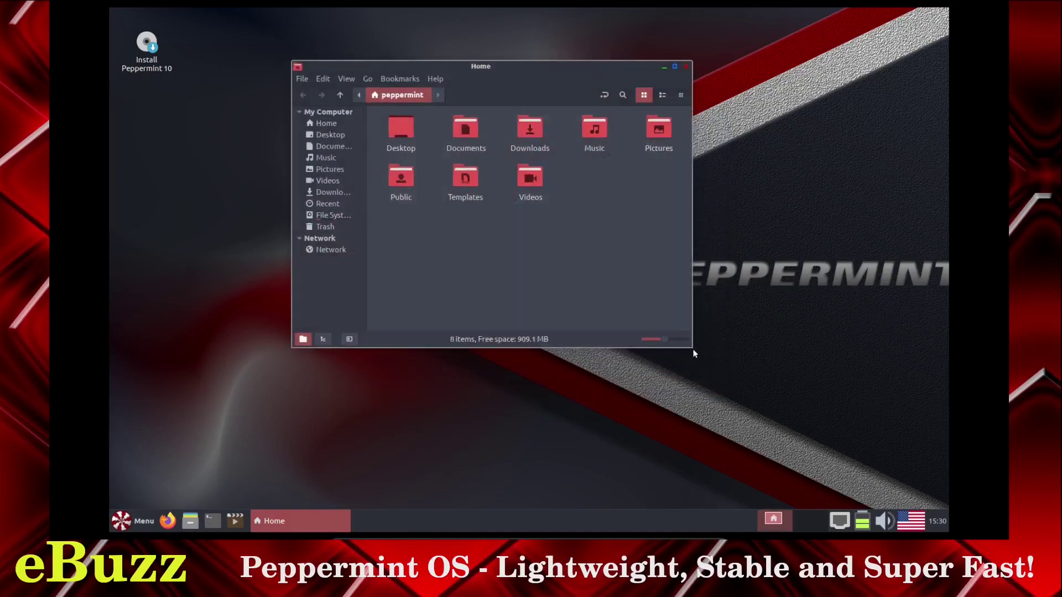
{"action": "left_click_drag", "start_coordinate": [687, 343], "coordinate": [757, 427]}
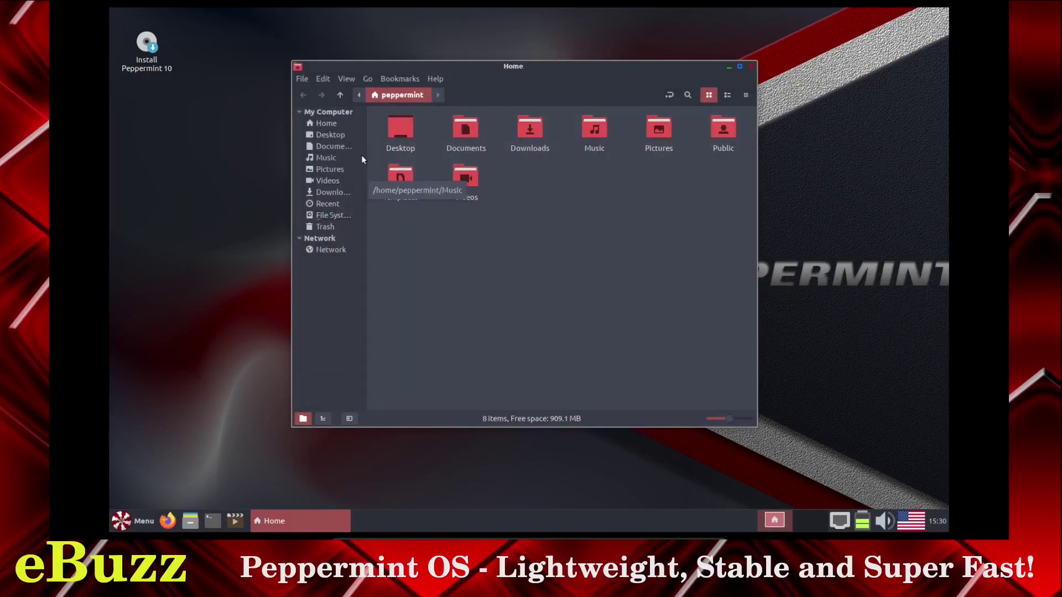
{"action": "left_click", "coordinate": [728, 96]}
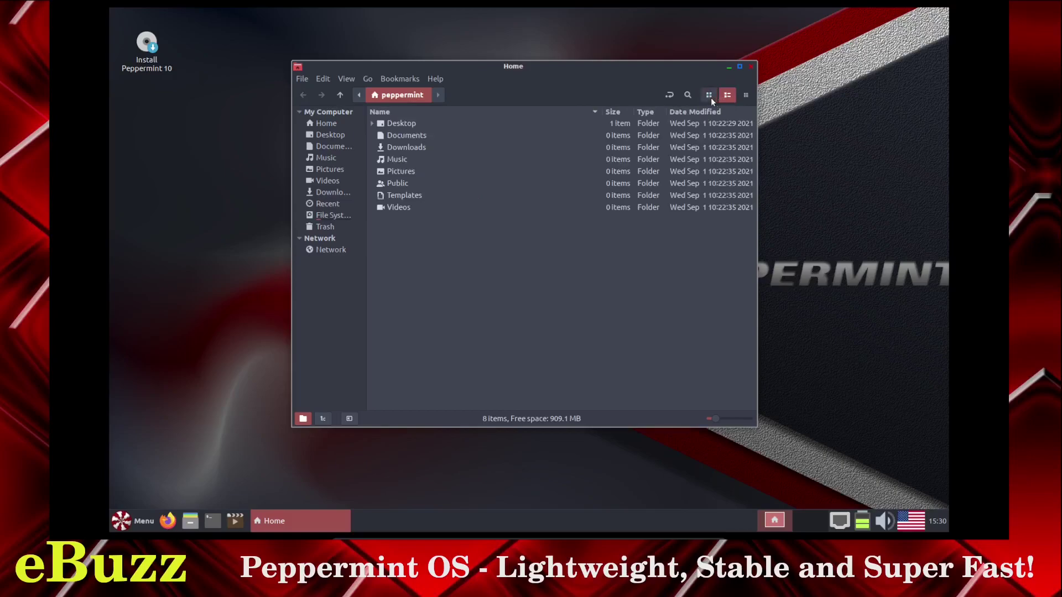
{"action": "left_click", "coordinate": [709, 96]}
{"action": "left_click", "coordinate": [324, 122]}
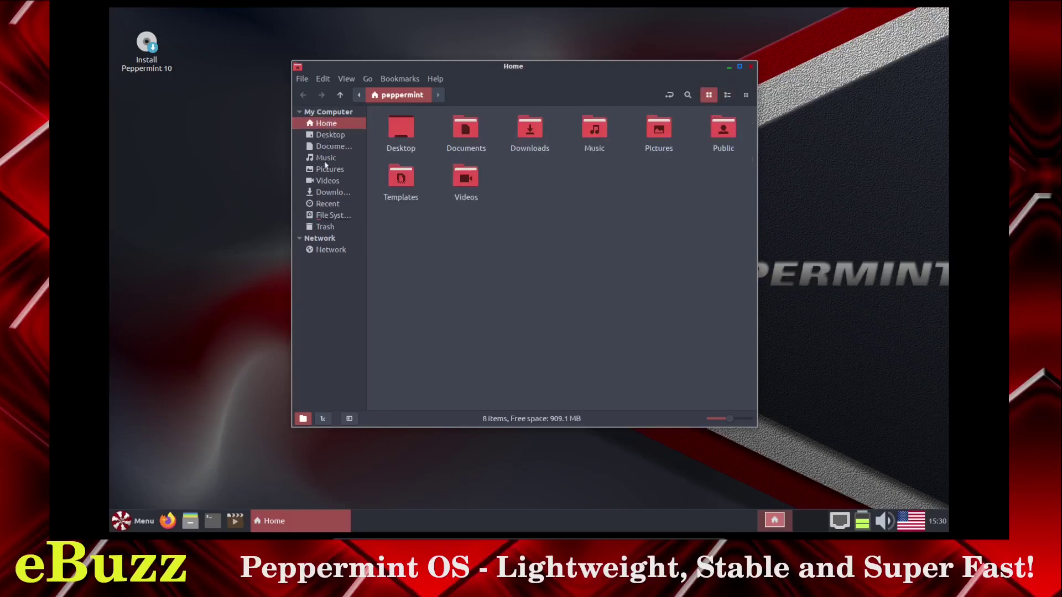
{"action": "left_click", "coordinate": [322, 135]}
{"action": "key", "text": "alt+Up"}
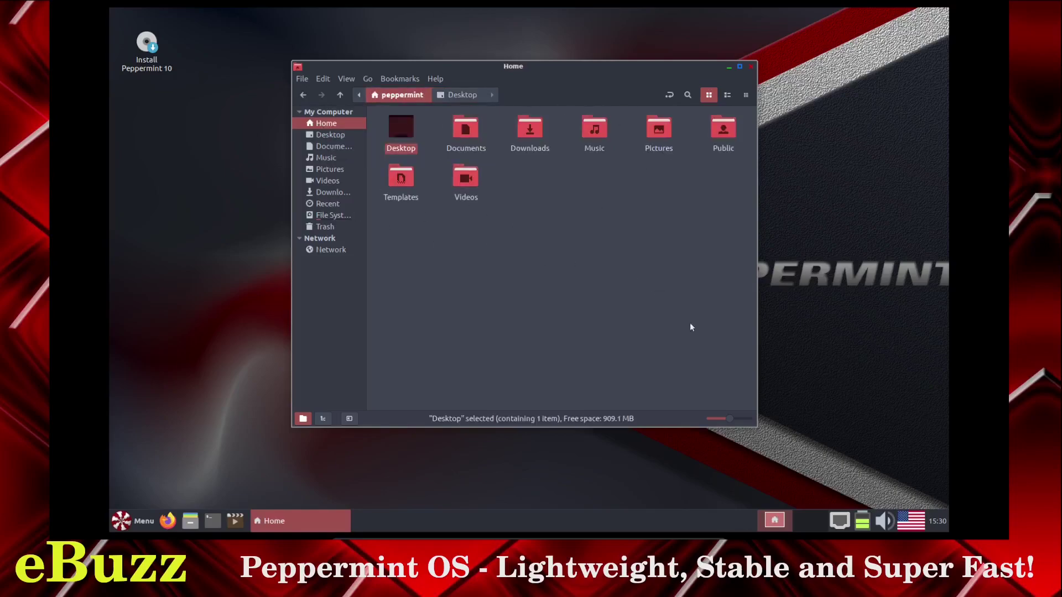
Enlarge icons with the zoom slider, try compact and detailed views, then return to large icons
{"action": "left_click", "coordinate": [737, 419]}
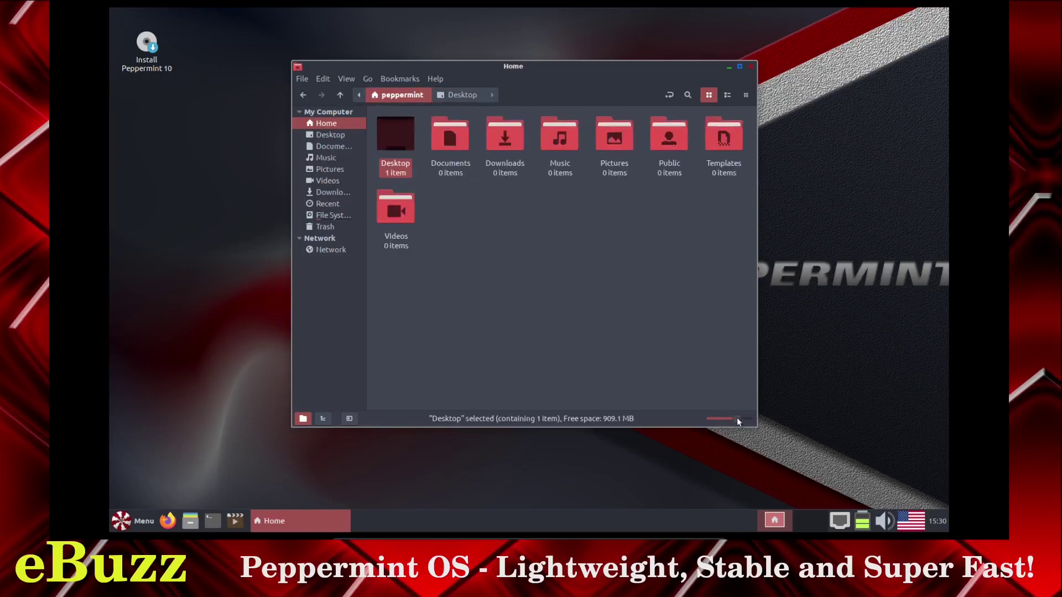
{"action": "left_click", "coordinate": [746, 95]}
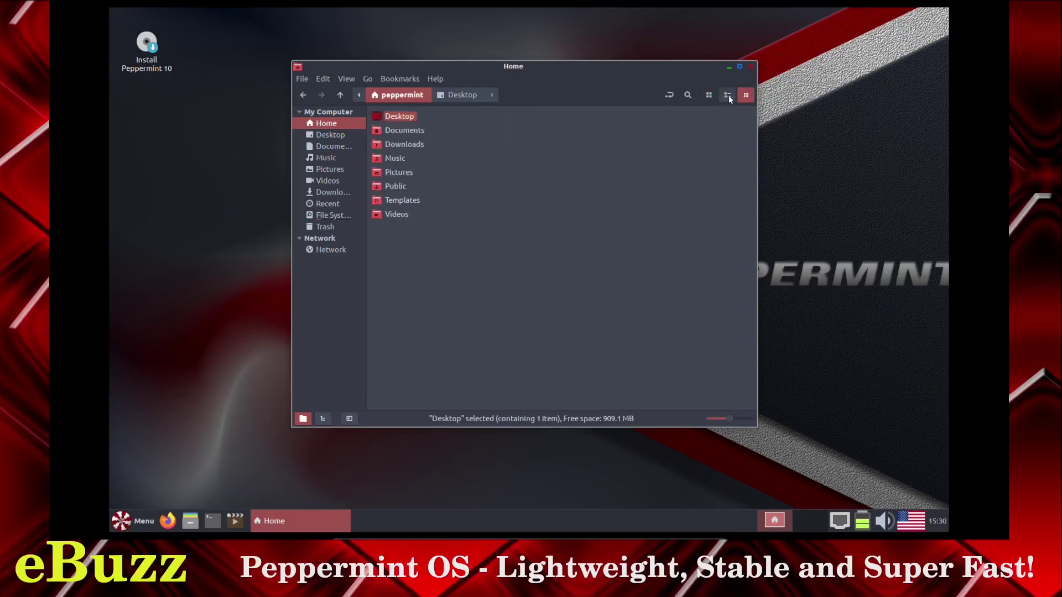
{"action": "left_click", "coordinate": [728, 97]}
{"action": "left_click", "coordinate": [707, 98]}
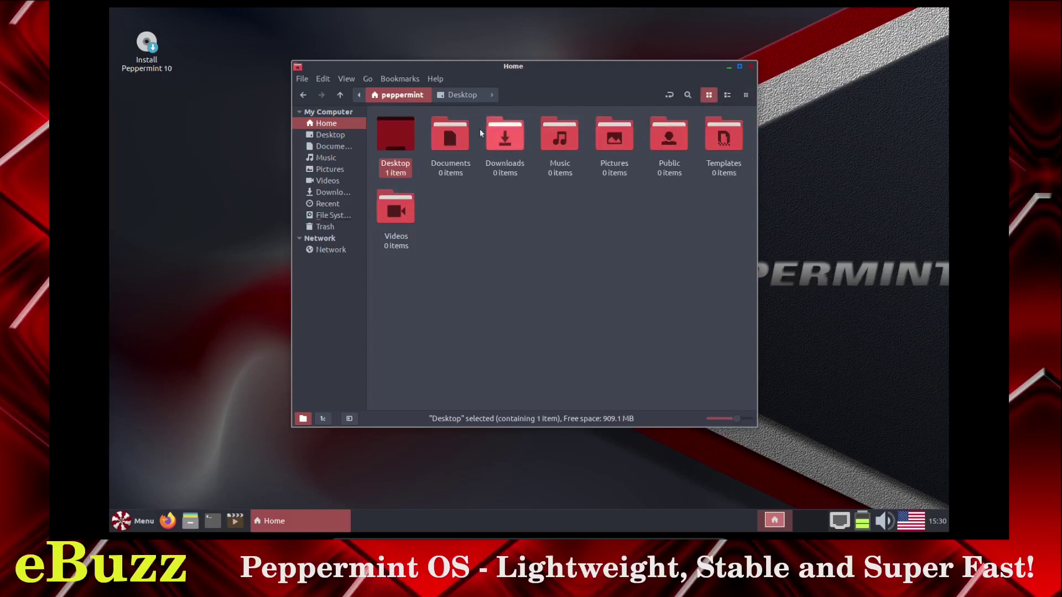
{"action": "left_click", "coordinate": [457, 94]}
{"action": "left_click", "coordinate": [400, 95]}
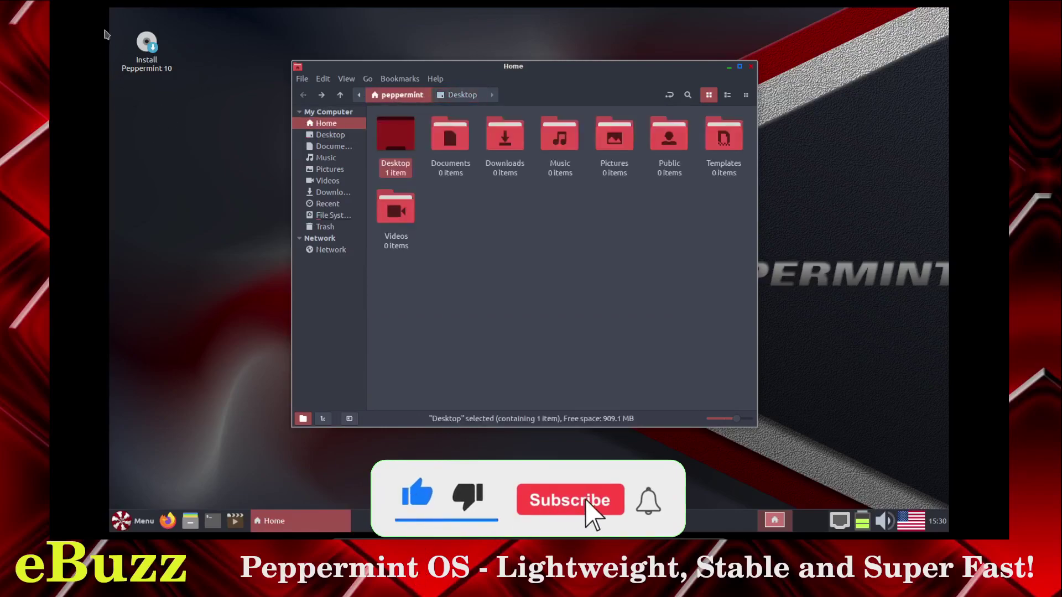
View Nemo's About dialog (version 4.0.6), close Files, and launch the Terminal
{"action": "left_click", "coordinate": [436, 79]}
{"action": "left_click", "coordinate": [442, 110]}
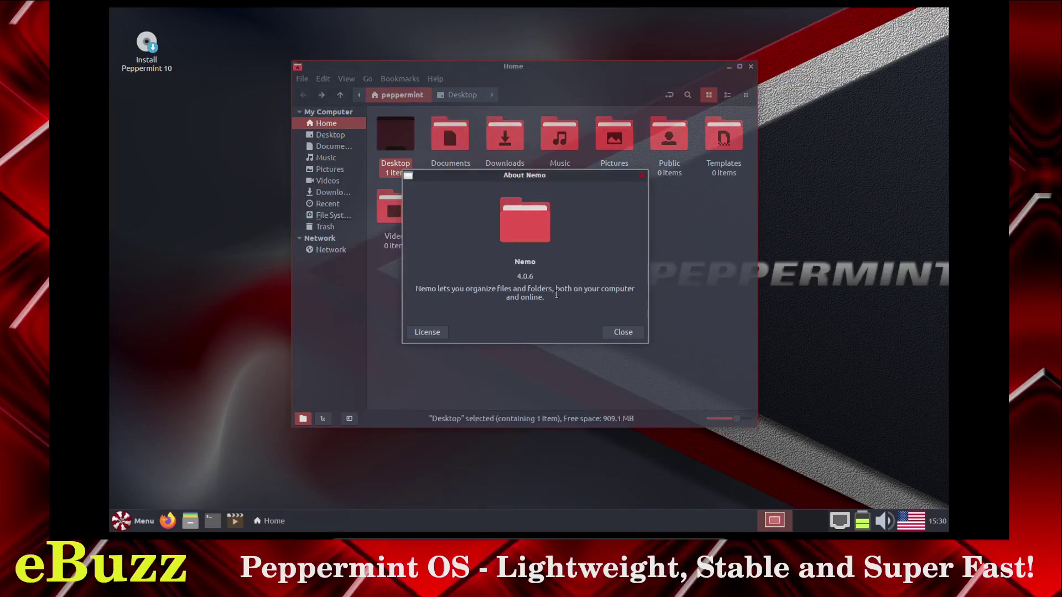
{"action": "left_click", "coordinate": [623, 331]}
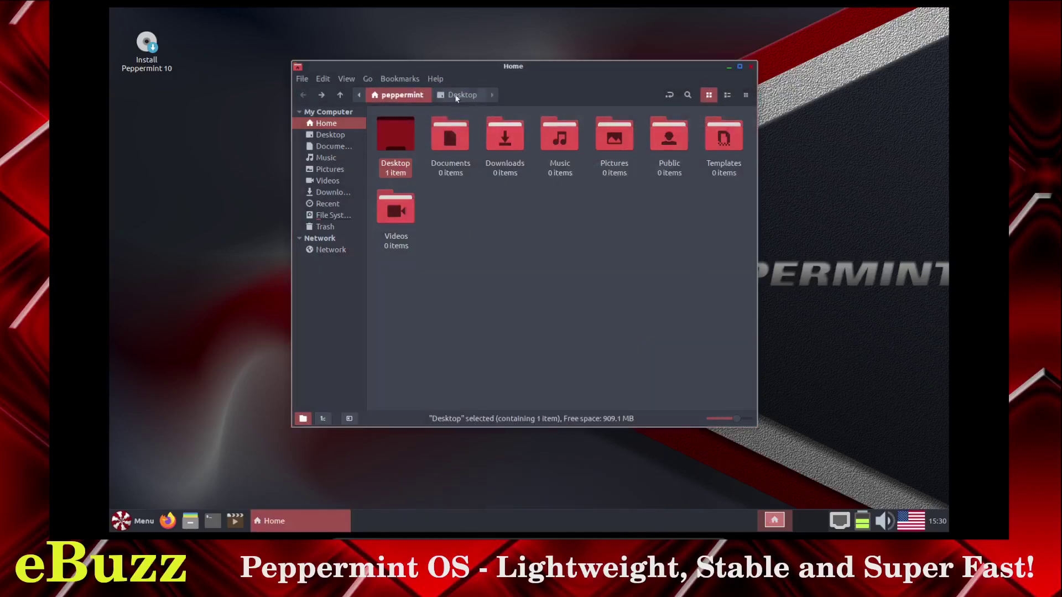
{"action": "left_click", "coordinate": [435, 79]}
{"action": "left_click", "coordinate": [443, 110]}
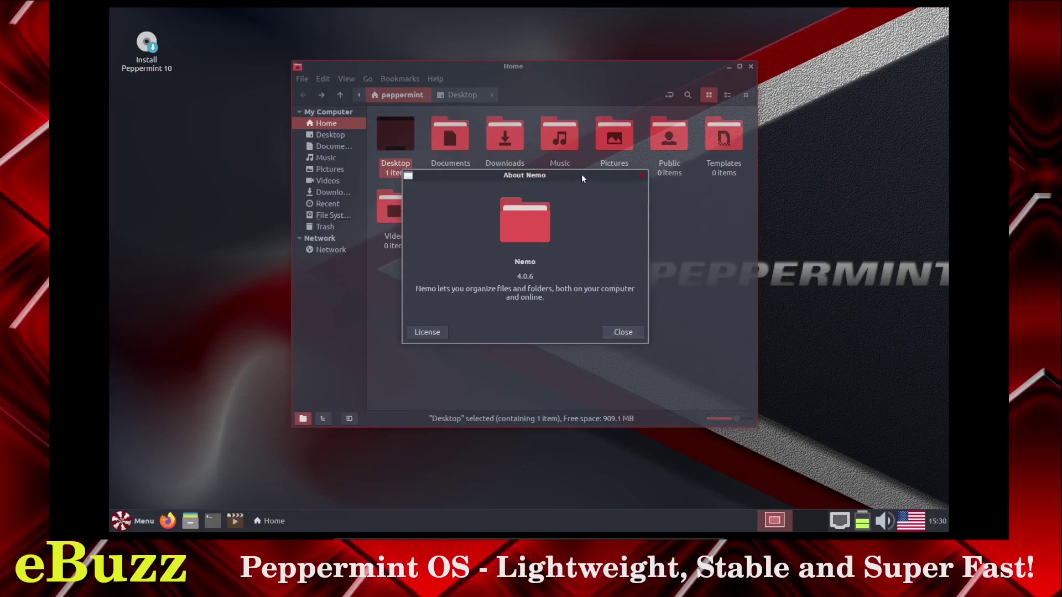
{"action": "left_click_drag", "start_coordinate": [582, 175], "coordinate": [430, 232]}
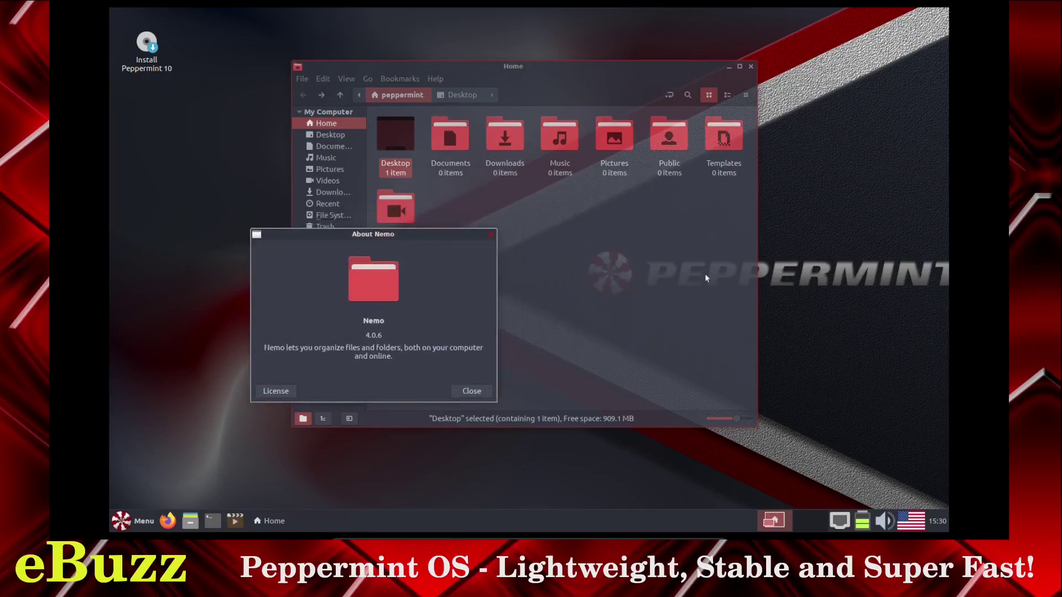
{"action": "left_click_drag", "start_coordinate": [432, 235], "coordinate": [566, 227]}
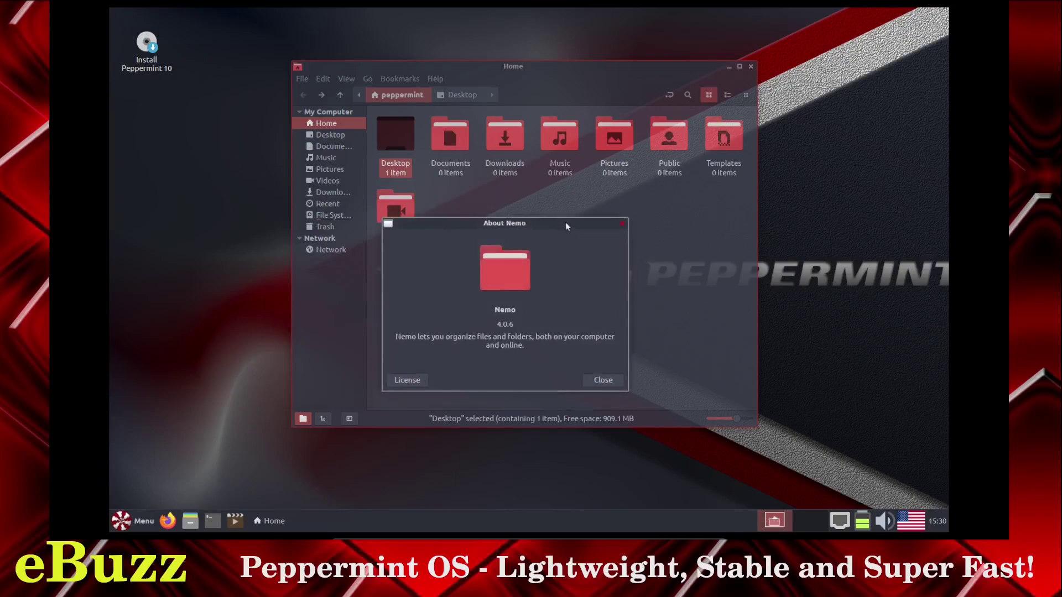
{"action": "left_click", "coordinate": [621, 224]}
{"action": "left_click", "coordinate": [750, 67]}
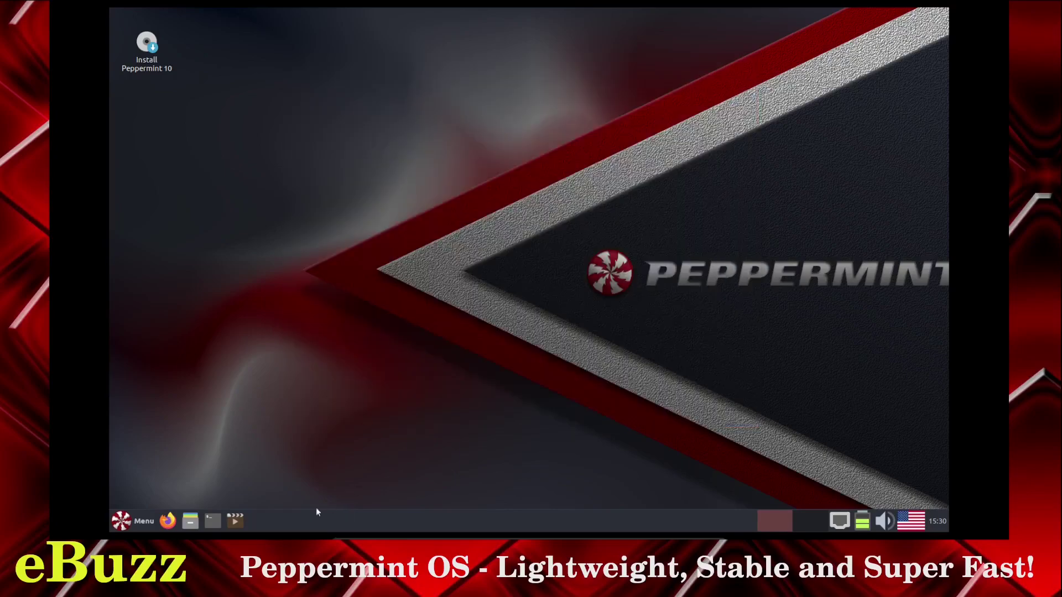
{"action": "left_click", "coordinate": [214, 520]}
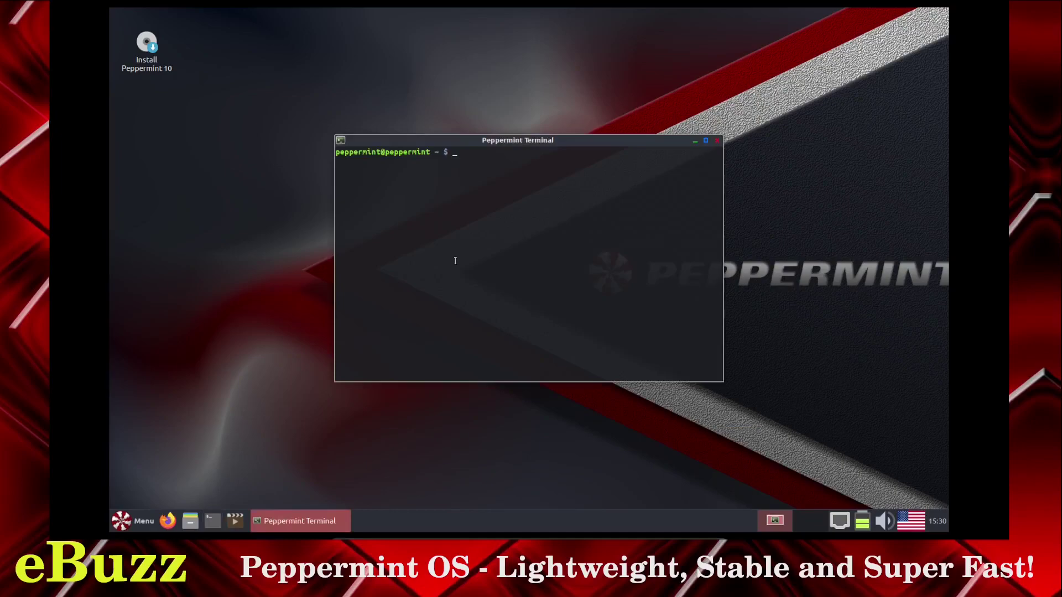
Run htop in the terminal, then launch the Peppermint Settings Panel
{"action": "type", "text": "htop"}
{"action": "key", "text": "Return"}
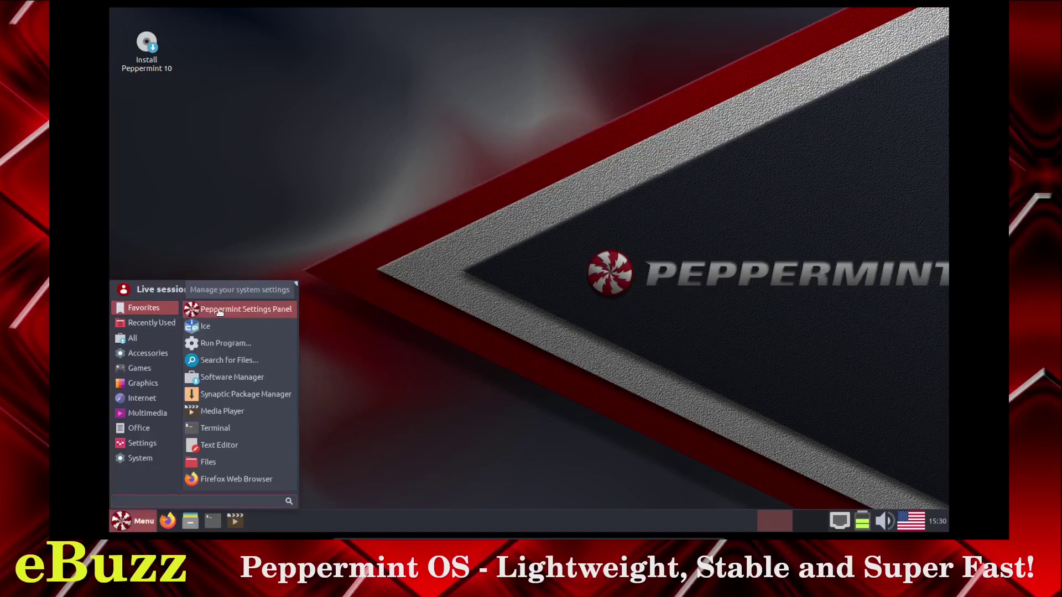
{"action": "left_click", "coordinate": [220, 311]}
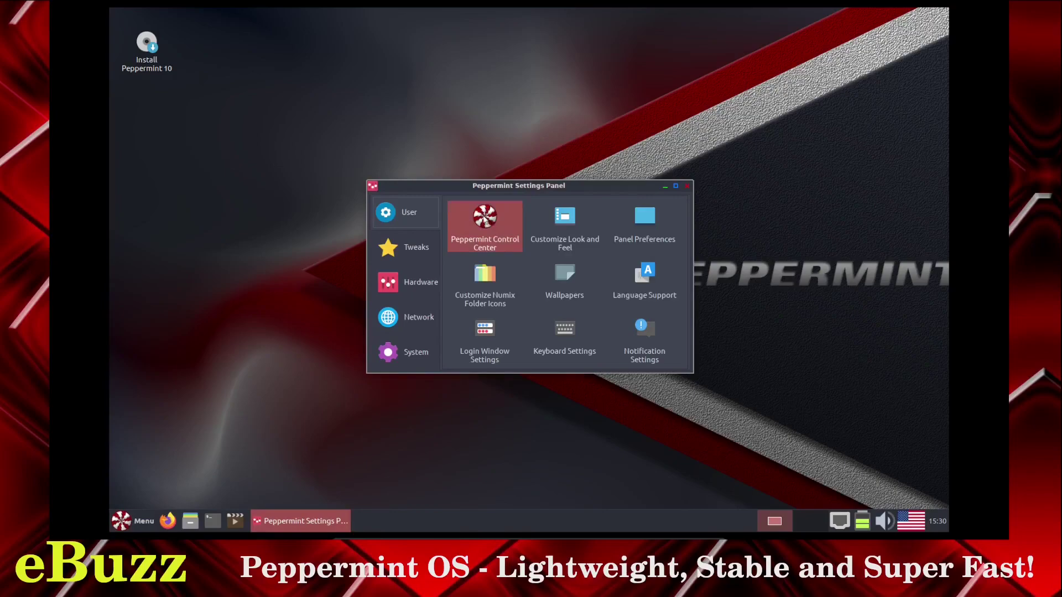
In Peppermint Control Center, enlarge the window title font from Sans Bold 9 to 12
{"action": "left_click", "coordinate": [483, 215]}
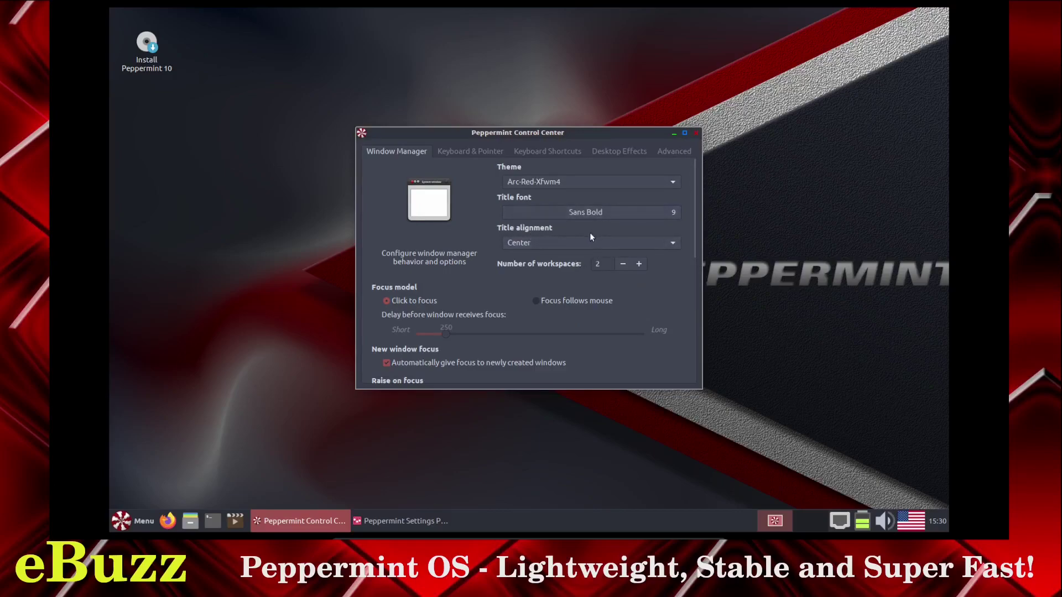
{"action": "left_click", "coordinate": [667, 214]}
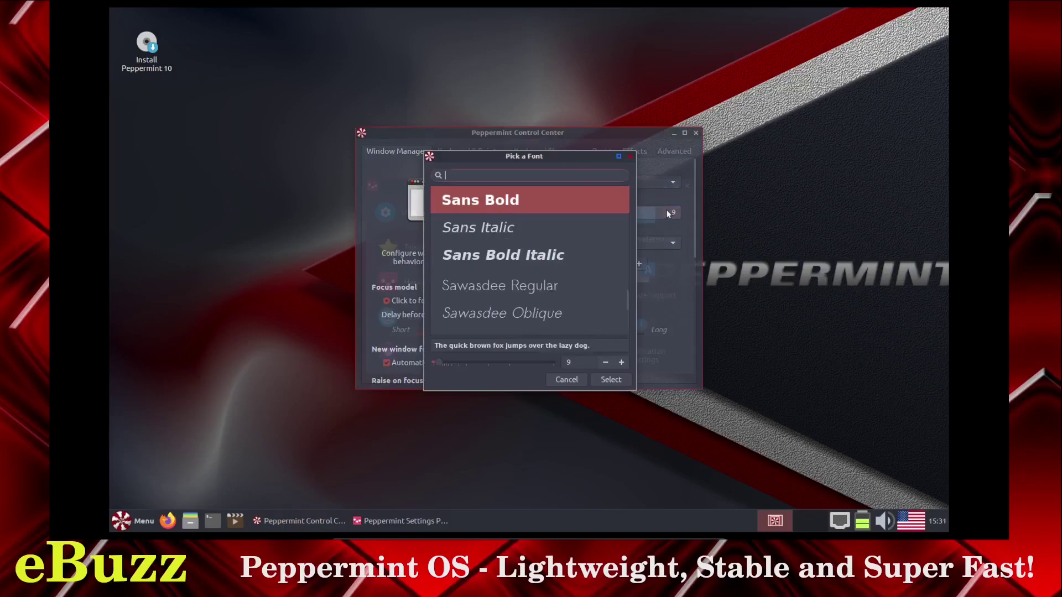
{"action": "left_click", "coordinate": [622, 363]}
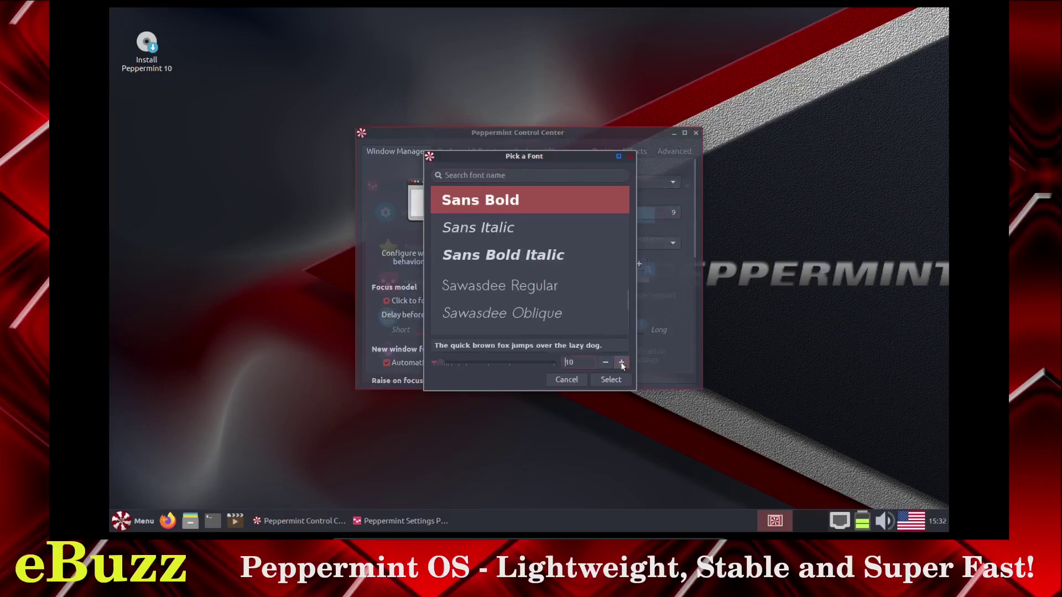
{"action": "left_click", "coordinate": [621, 363]}
{"action": "left_click", "coordinate": [622, 363]}
{"action": "left_click", "coordinate": [604, 380]}
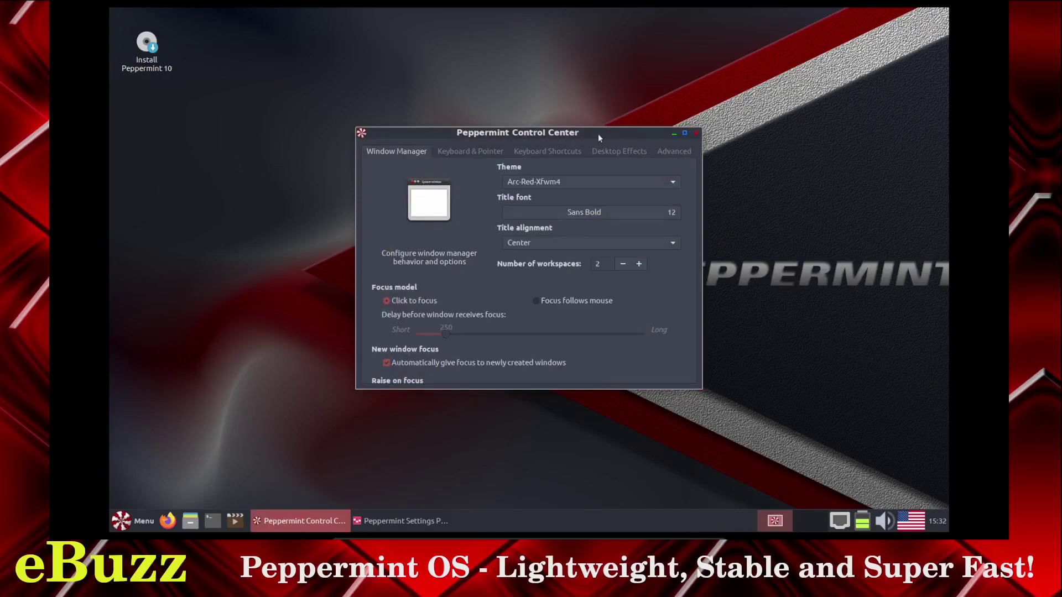
Browse the keyboard, shortcuts, effects and advanced window tabs, then close Control Center
{"action": "left_click", "coordinate": [481, 148]}
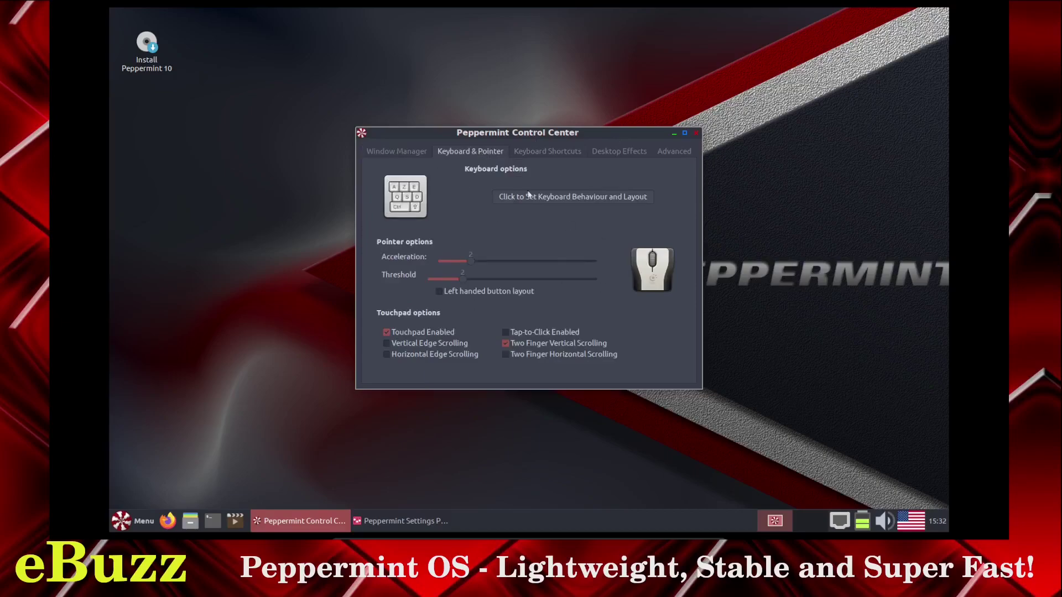
{"action": "left_click", "coordinate": [543, 153]}
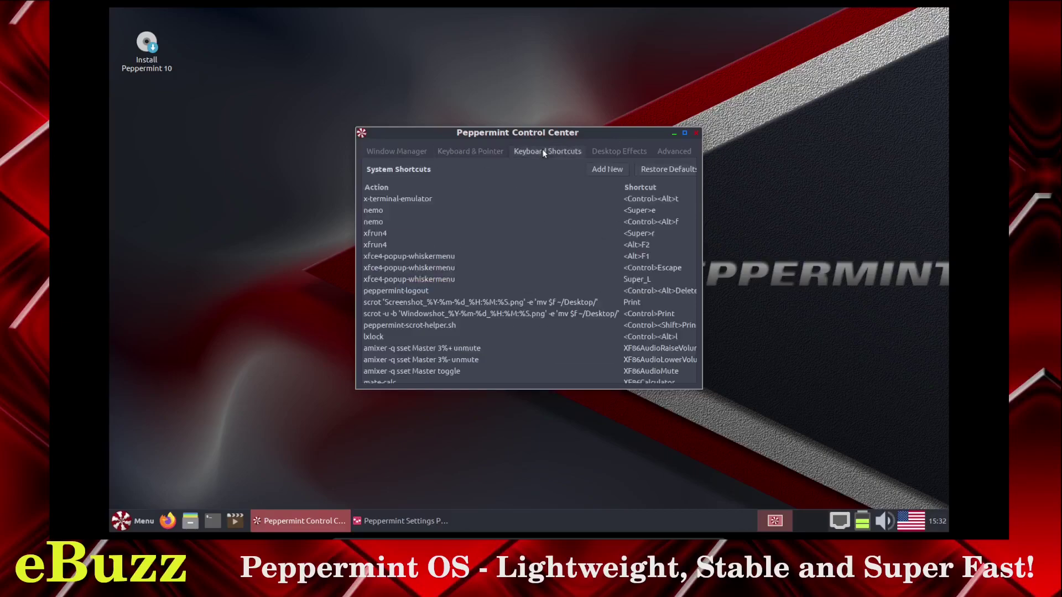
{"action": "left_click", "coordinate": [601, 150]}
{"action": "left_click", "coordinate": [669, 152]}
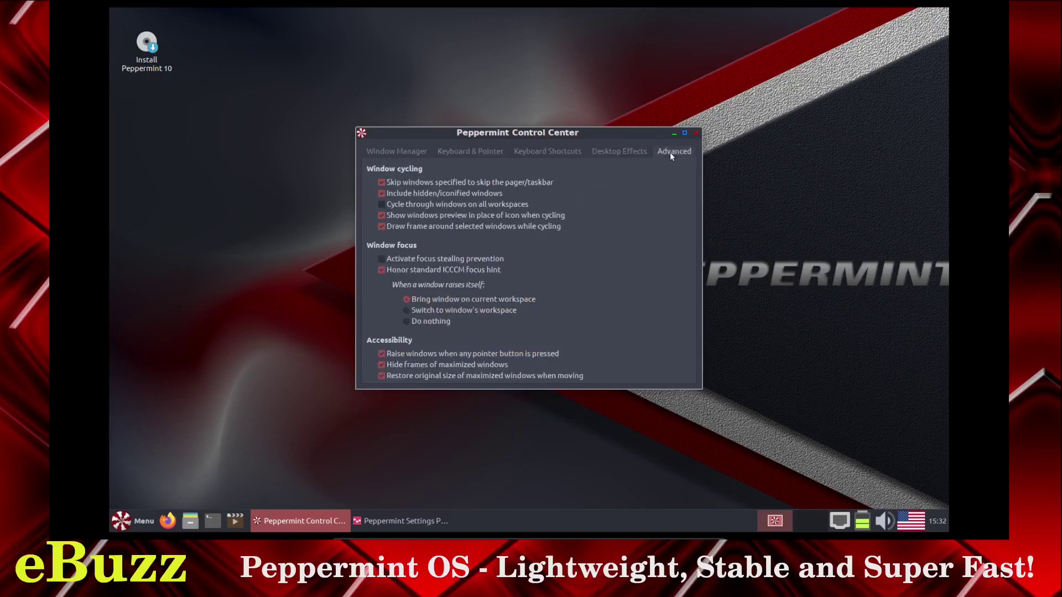
{"action": "left_click", "coordinate": [406, 152]}
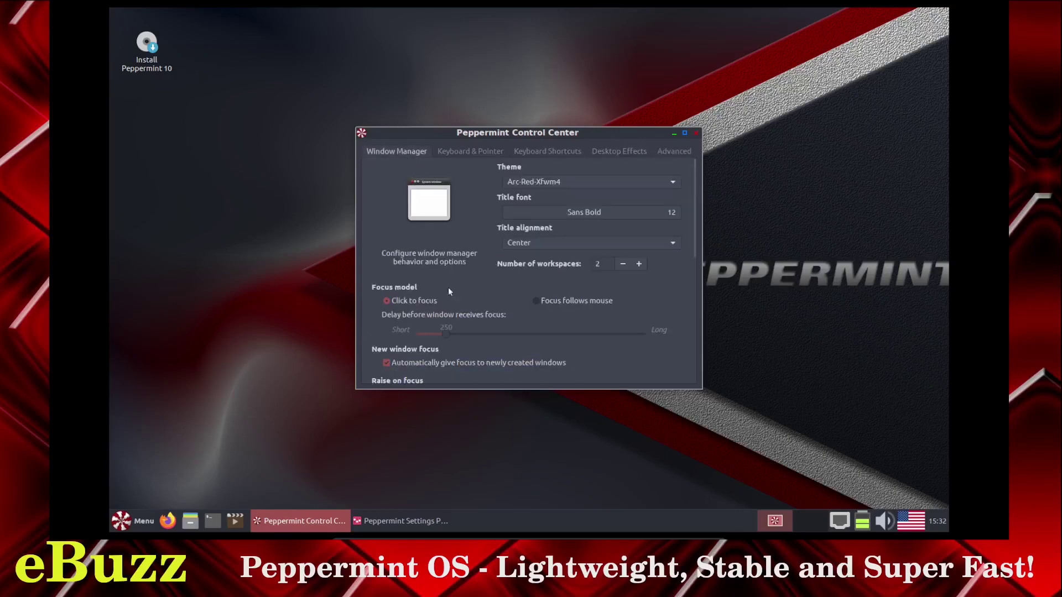
{"action": "scroll", "coordinate": [421, 330], "scroll_direction": "down", "scroll_amount": 10}
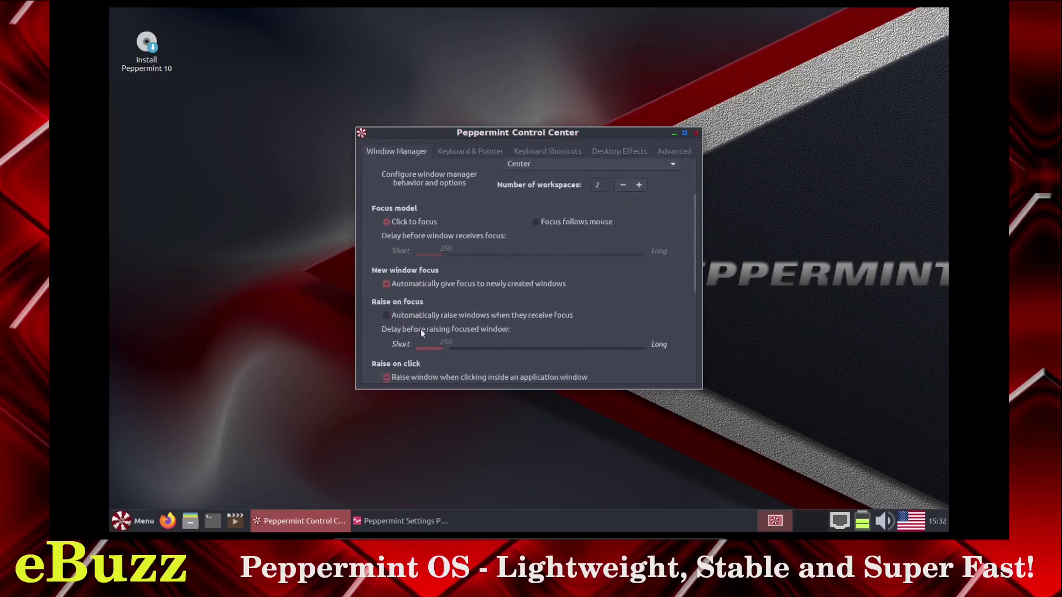
{"action": "left_click", "coordinate": [696, 133]}
{"action": "left_click", "coordinate": [570, 218]}
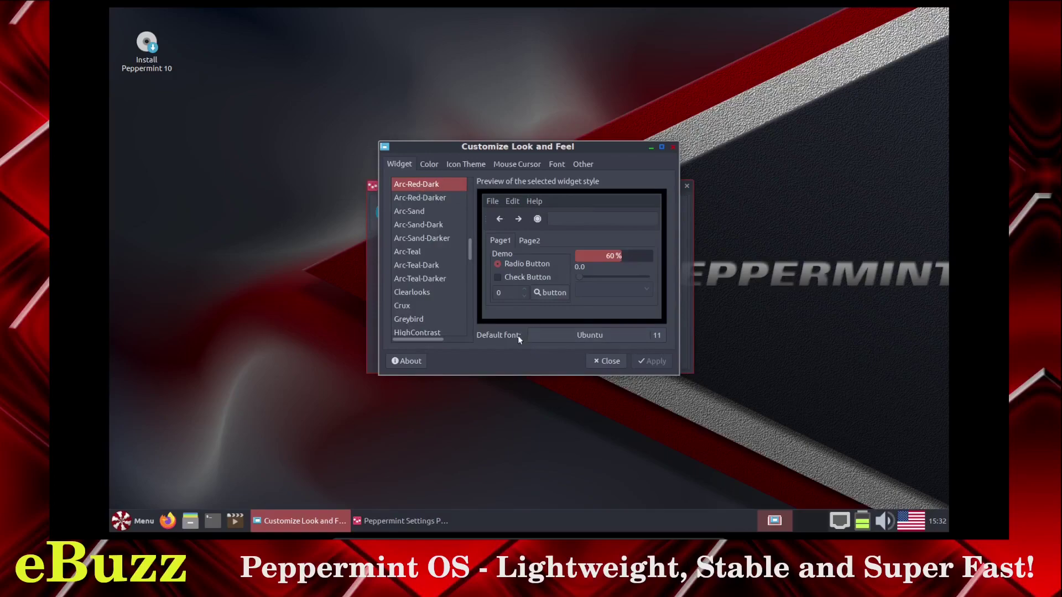
Change the default font from Ubuntu 11 to Ubuntu 13 and apply it
{"action": "left_click", "coordinate": [662, 336]}
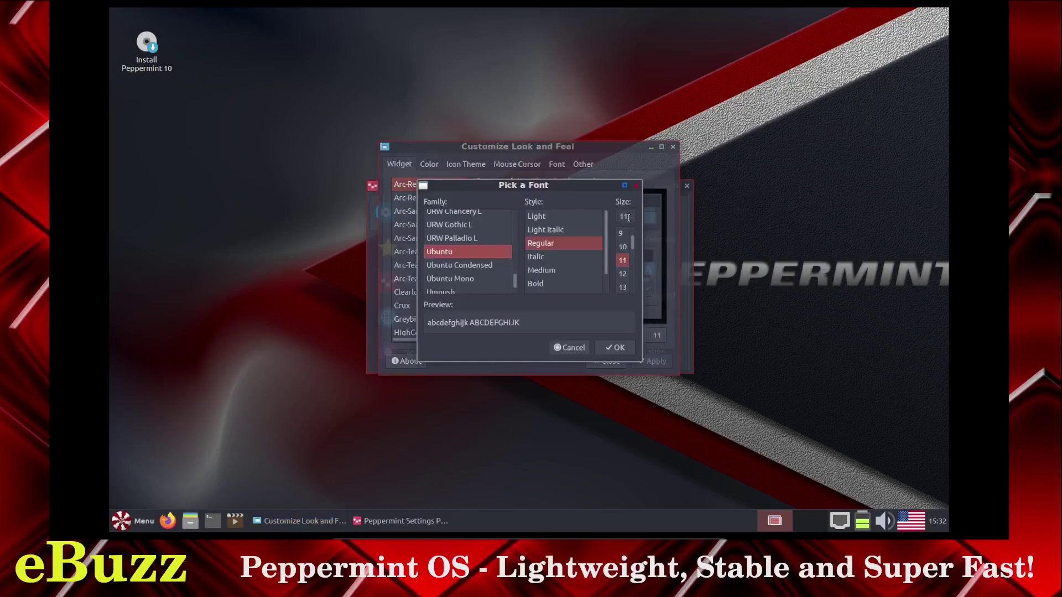
{"action": "left_click", "coordinate": [624, 287]}
{"action": "left_click", "coordinate": [615, 348]}
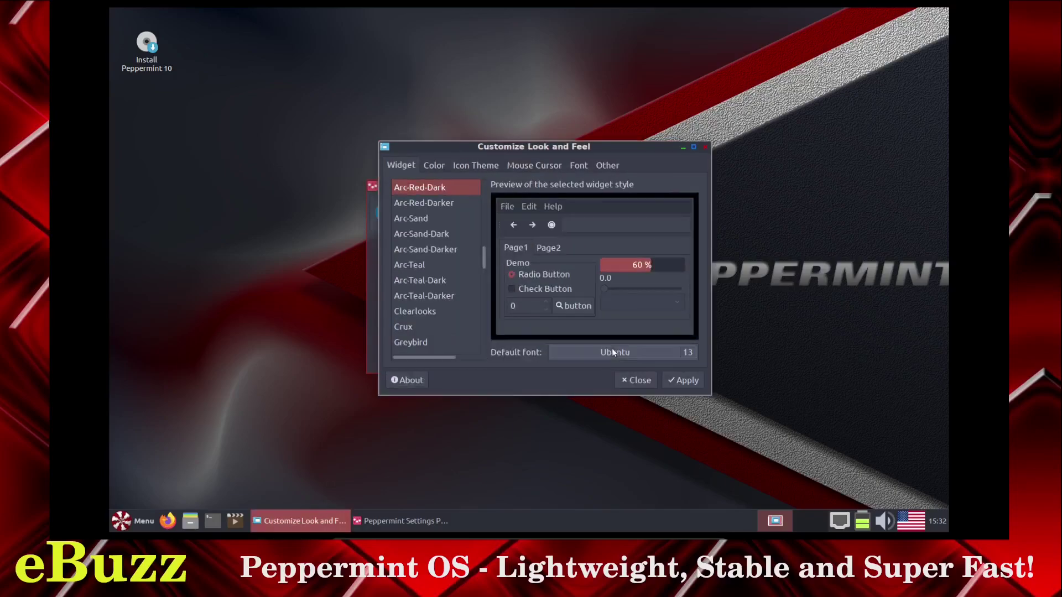
{"action": "left_click", "coordinate": [685, 382]}
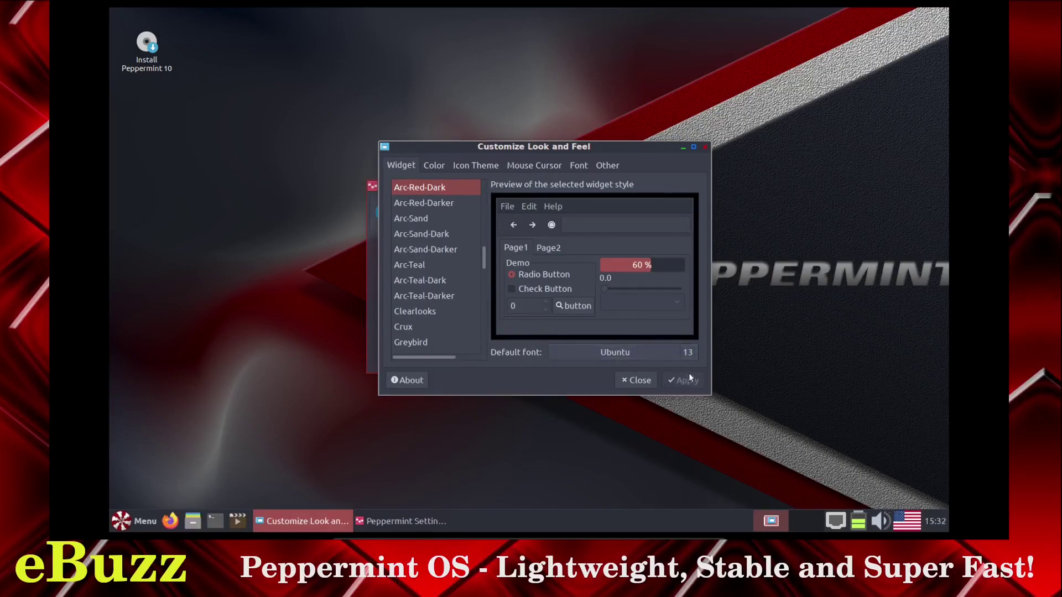
Apply the Butterfly image as the desktop wallpaper from the Settings Panel's Wallpapers tool
{"action": "left_click", "coordinate": [705, 147]}
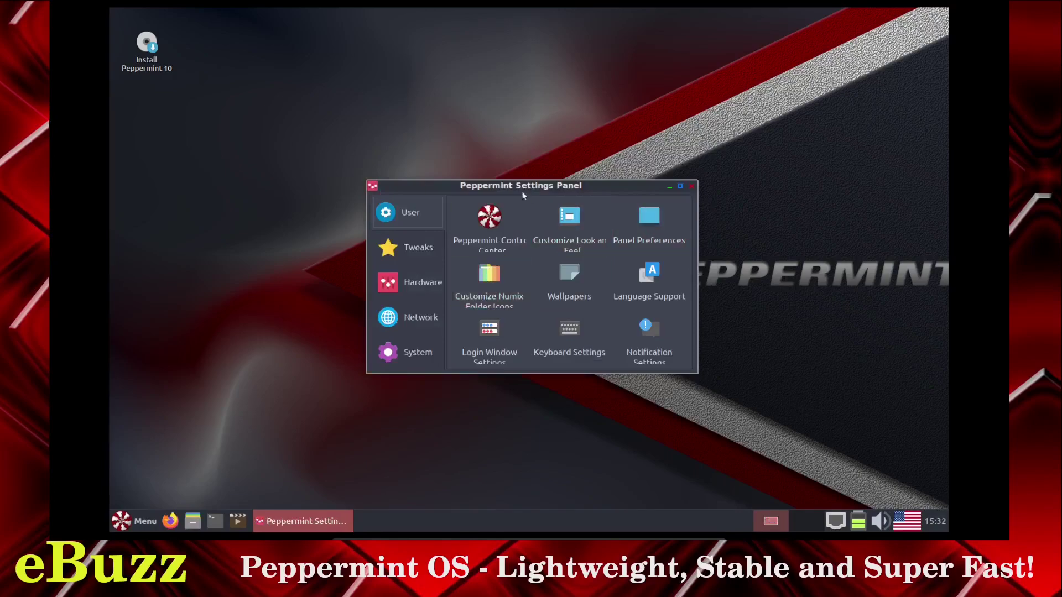
{"action": "left_click_drag", "start_coordinate": [555, 181], "coordinate": [554, 79]}
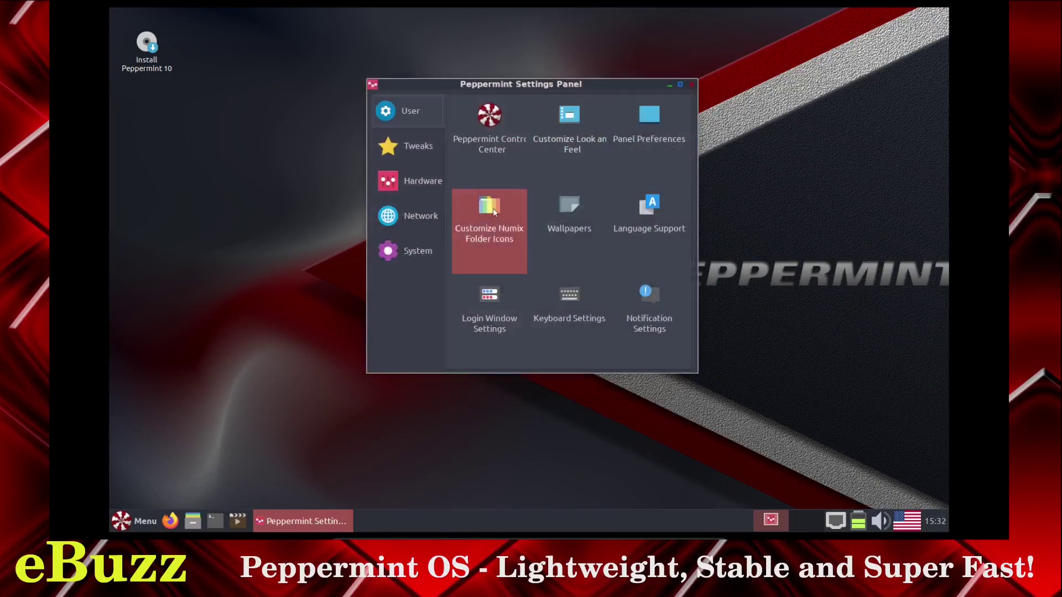
{"action": "left_click", "coordinate": [557, 213]}
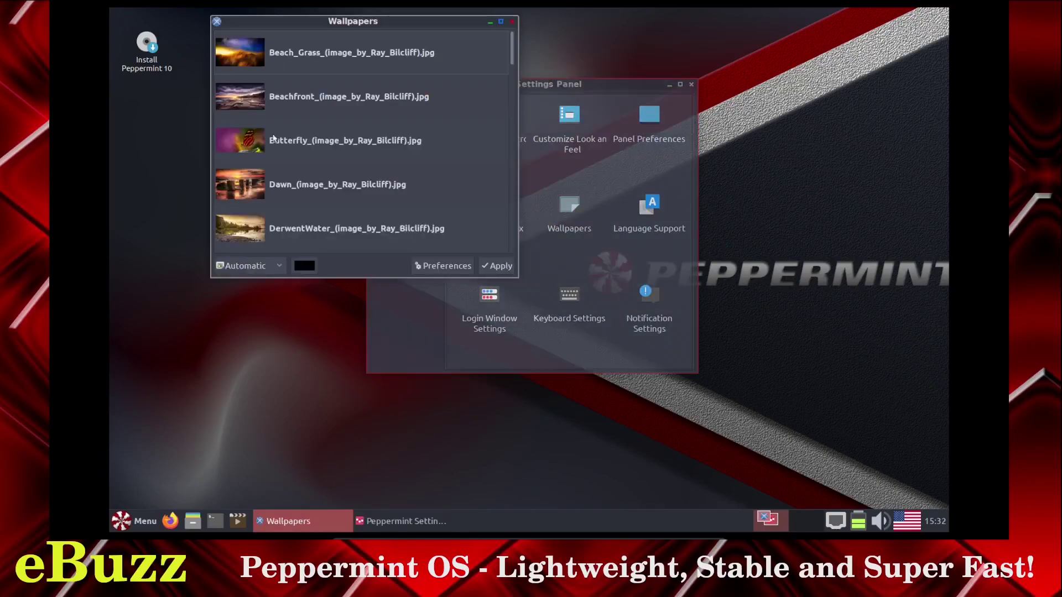
{"action": "left_click", "coordinate": [332, 139]}
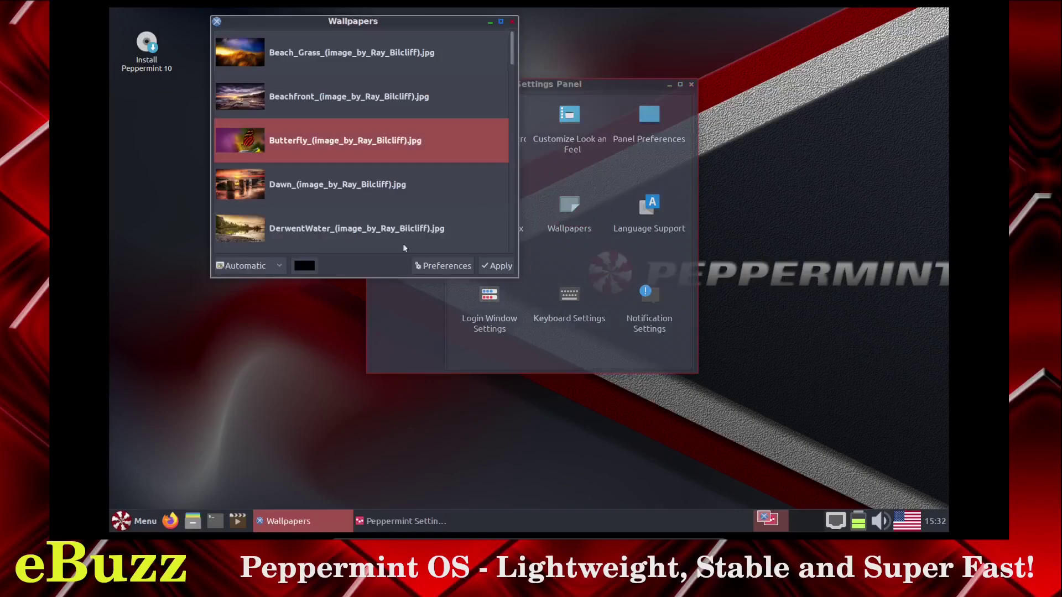
{"action": "left_click", "coordinate": [497, 269]}
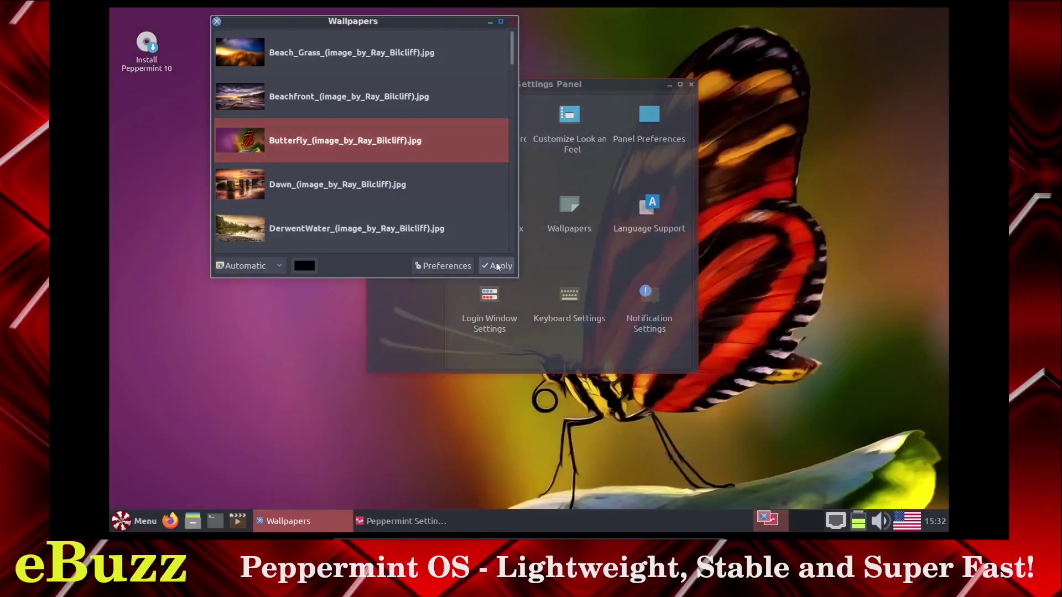
{"action": "left_click", "coordinate": [512, 21]}
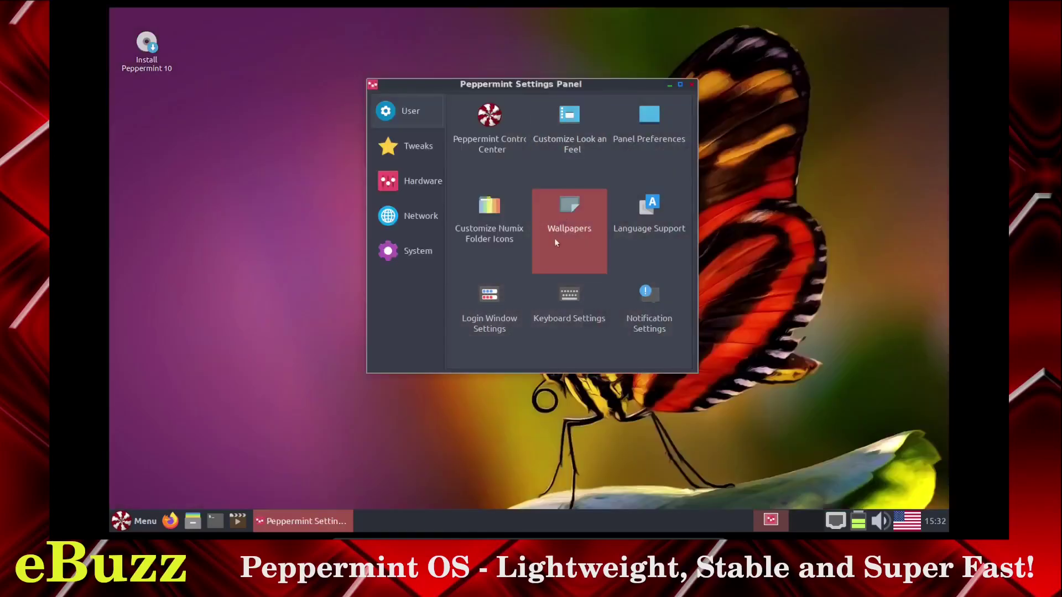
Browse the Tweaks, Hardware, Network and System categories, then close the Settings Panel
{"action": "left_click", "coordinate": [426, 150]}
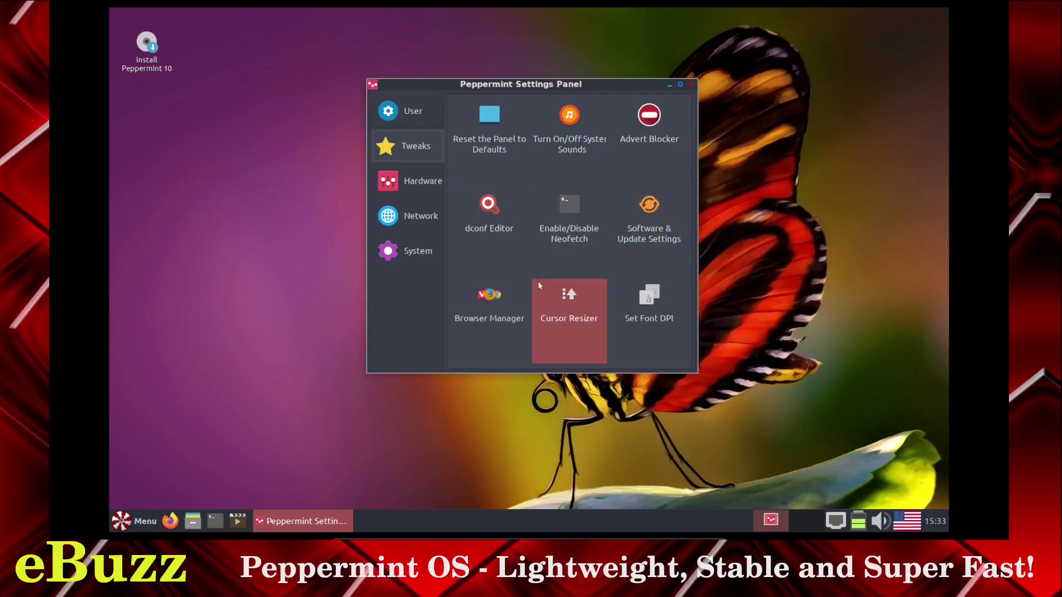
{"action": "left_click", "coordinate": [420, 185]}
{"action": "left_click", "coordinate": [417, 216]}
{"action": "left_click", "coordinate": [412, 253]}
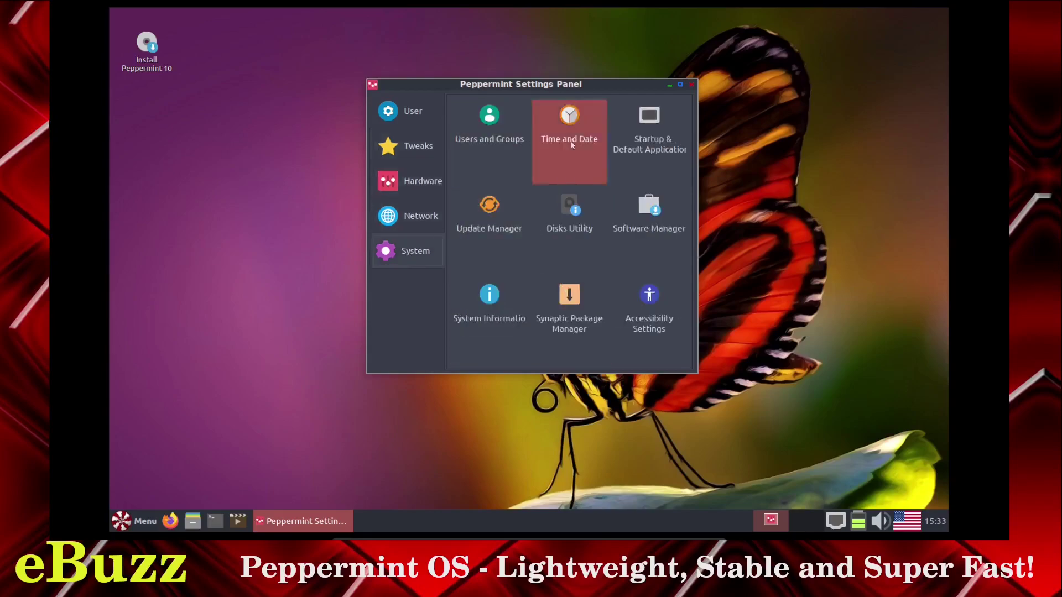
{"action": "left_click", "coordinate": [690, 86]}
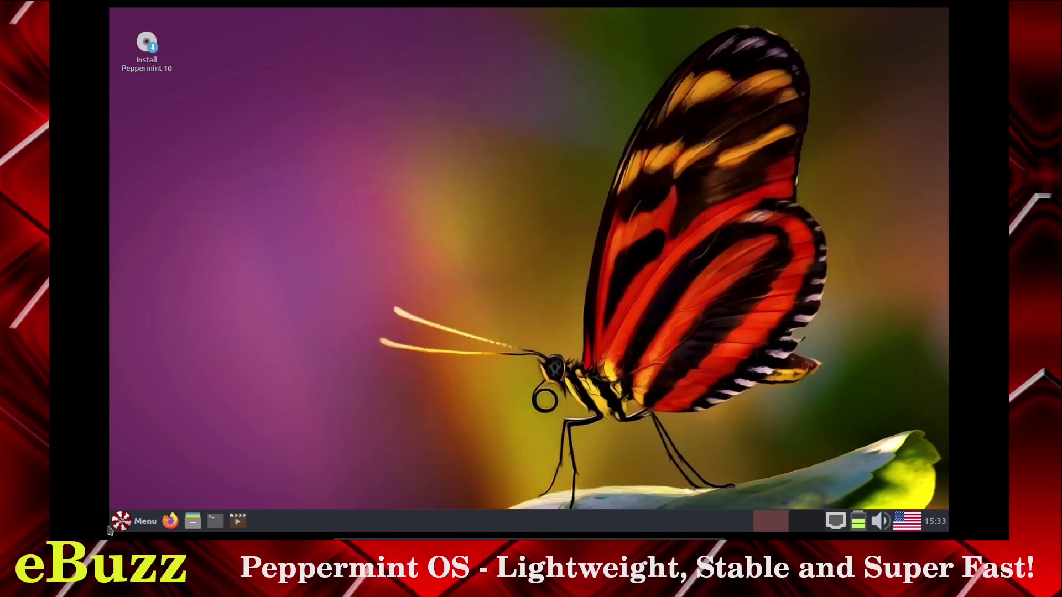
Show the application menu's Internet category, listing Ice alongside Firefox and Dropbox
{"action": "left_click", "coordinate": [133, 521]}
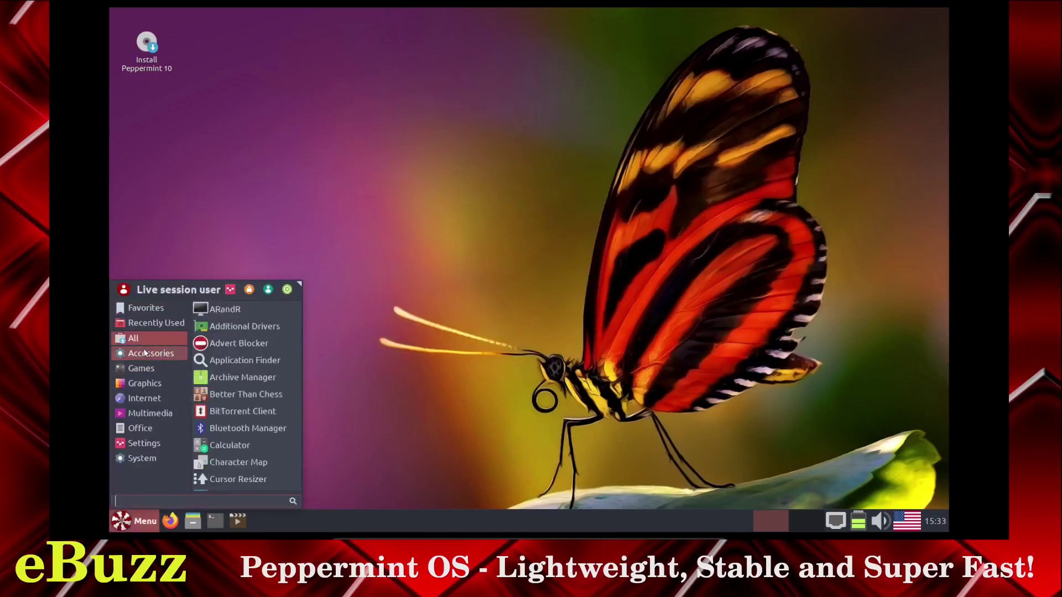
{"action": "mouse_move", "coordinate": [145, 354]}
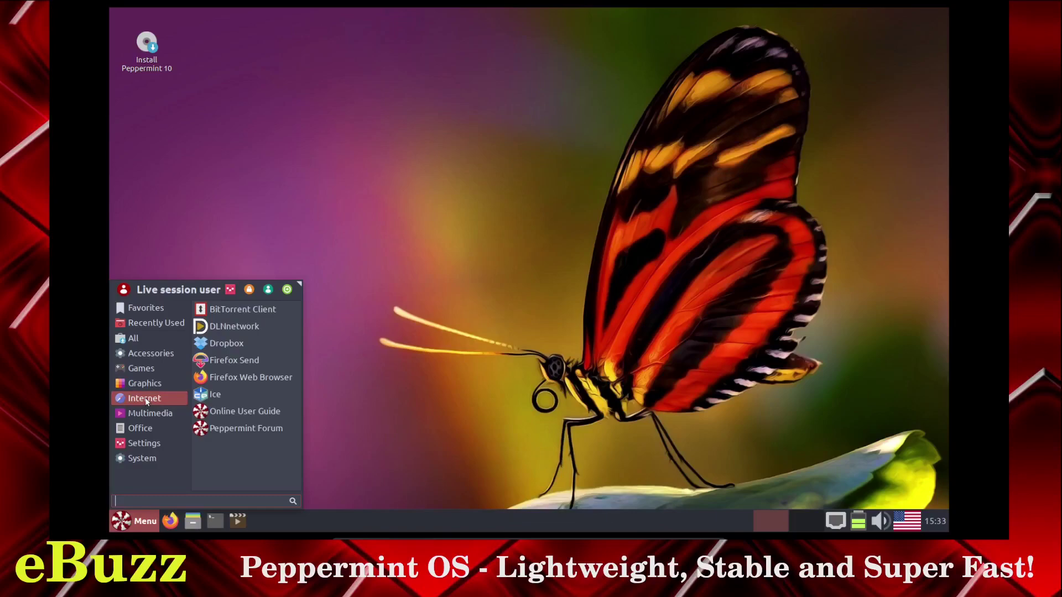
{"action": "left_click", "coordinate": [211, 394]}
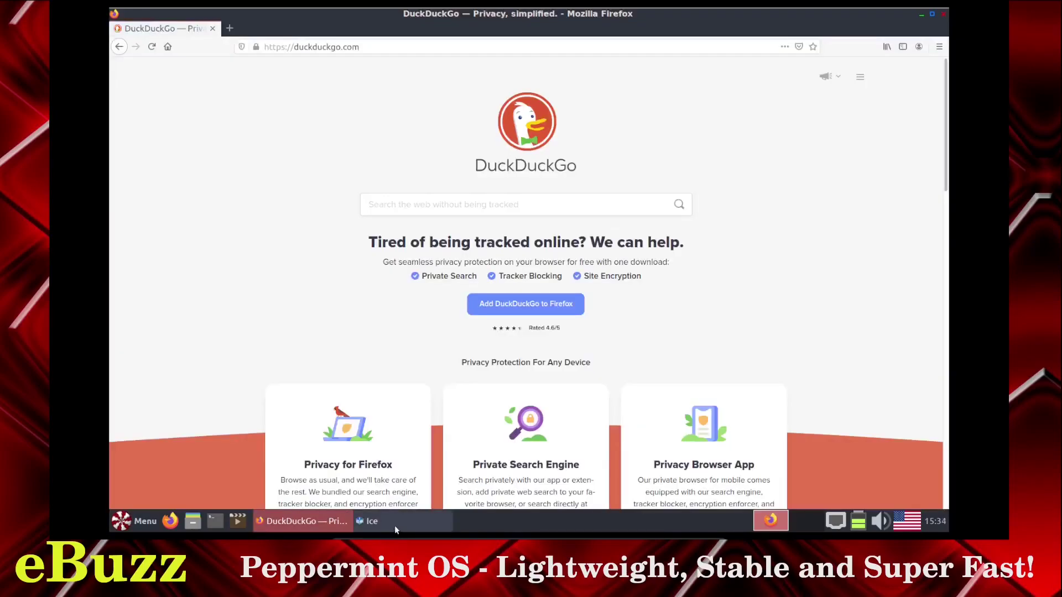
{"action": "left_click", "coordinate": [394, 526]}
{"action": "left_click", "coordinate": [426, 216]}
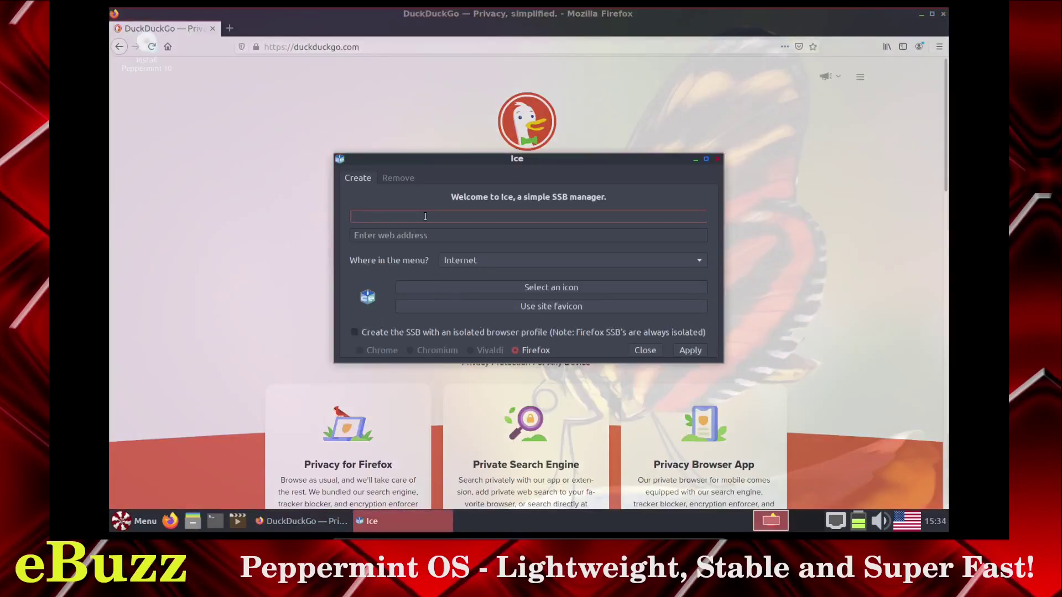
{"action": "type", "text": "Search"}
{"action": "left_click", "coordinate": [450, 234]}
{"action": "type", "text": "www.duckd"}
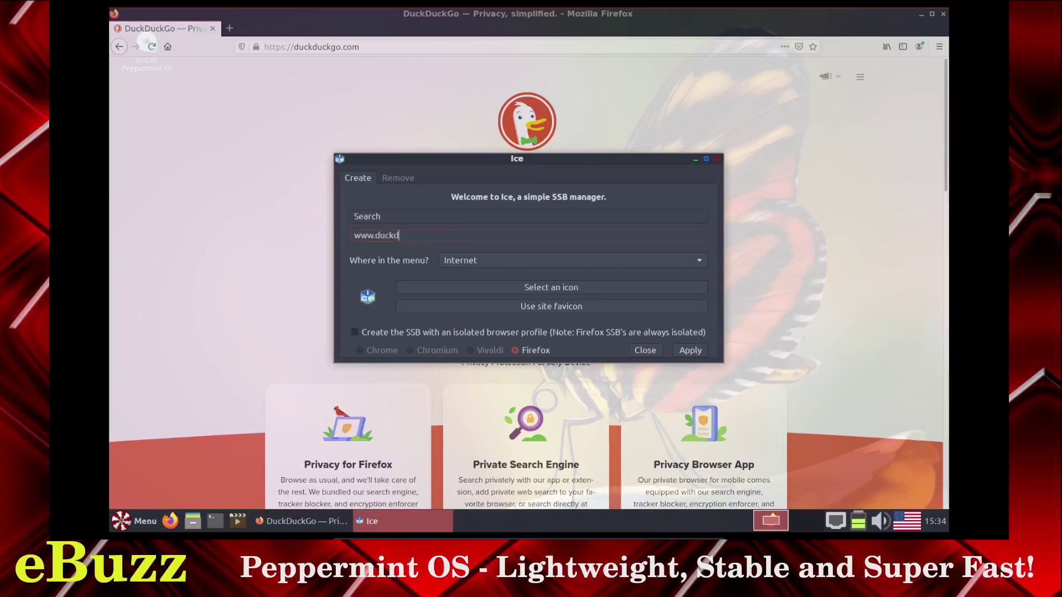
{"action": "type", "text": "uckgo.com"}
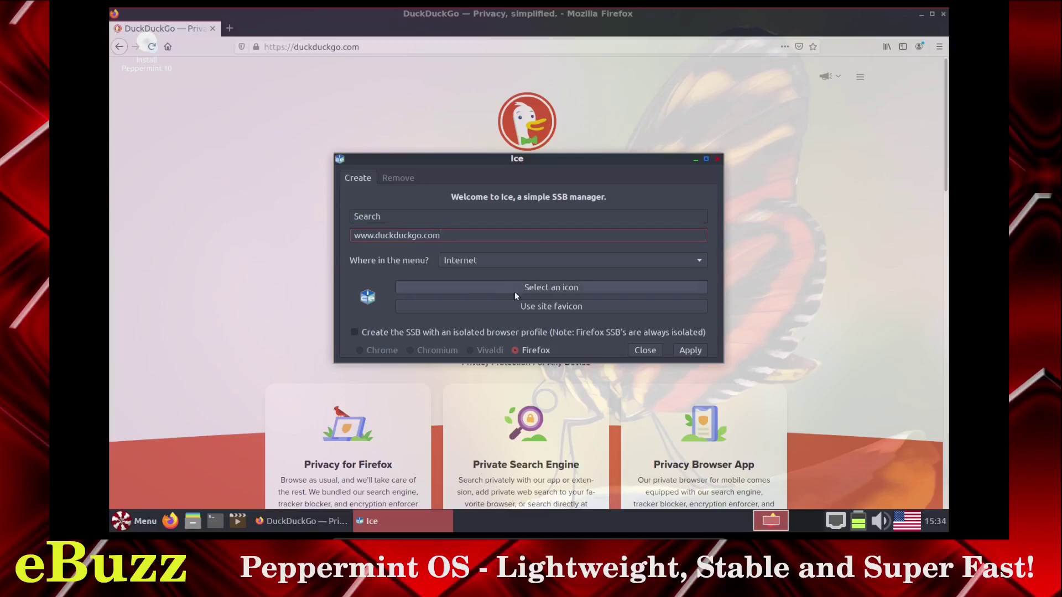
Give the web app the transmission.xpm icon and apply to create it
{"action": "left_click", "coordinate": [458, 285]}
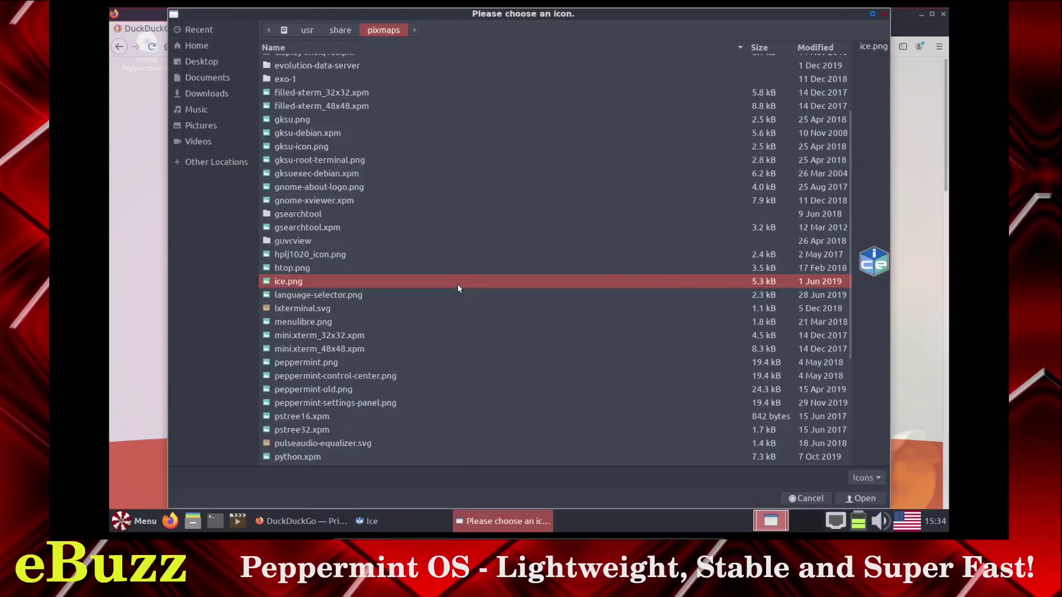
{"action": "scroll", "coordinate": [456, 283], "scroll_direction": "down", "scroll_amount": 5}
{"action": "left_click", "coordinate": [313, 408]}
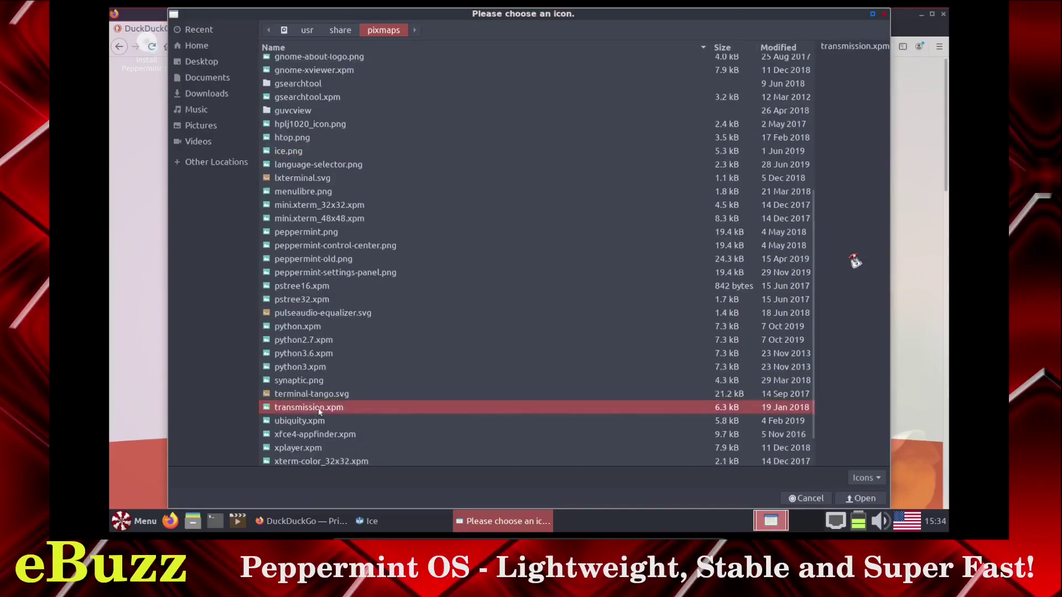
{"action": "left_click", "coordinate": [860, 498]}
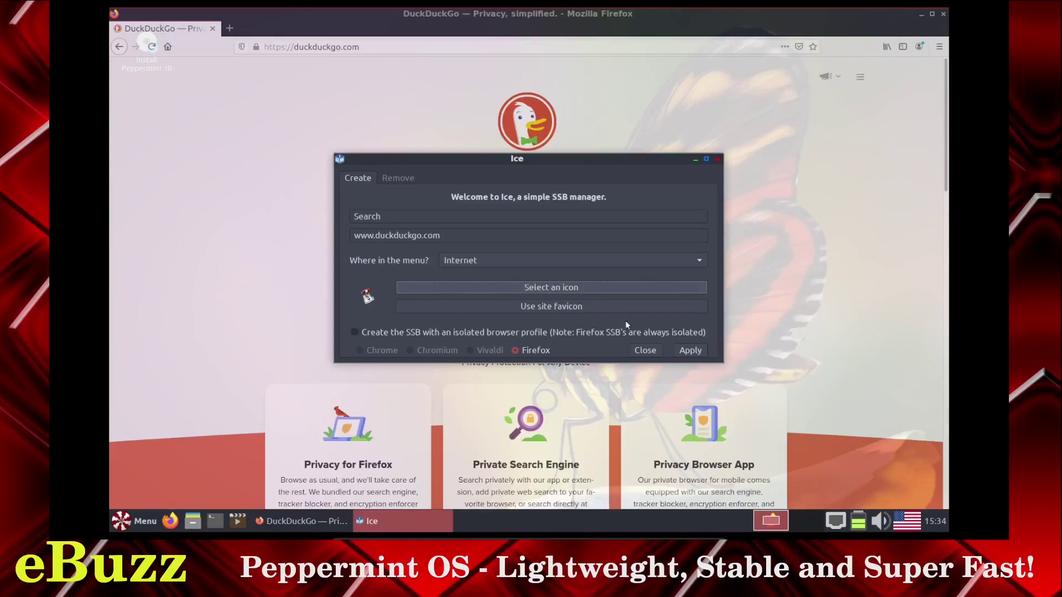
{"action": "left_click", "coordinate": [691, 350]}
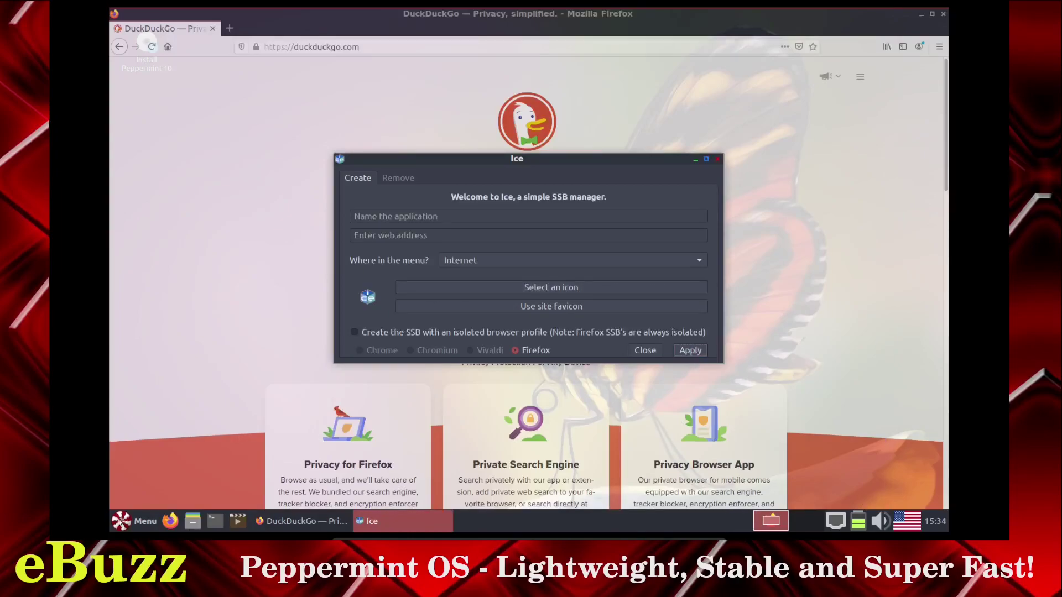
{"action": "left_click", "coordinate": [134, 521]}
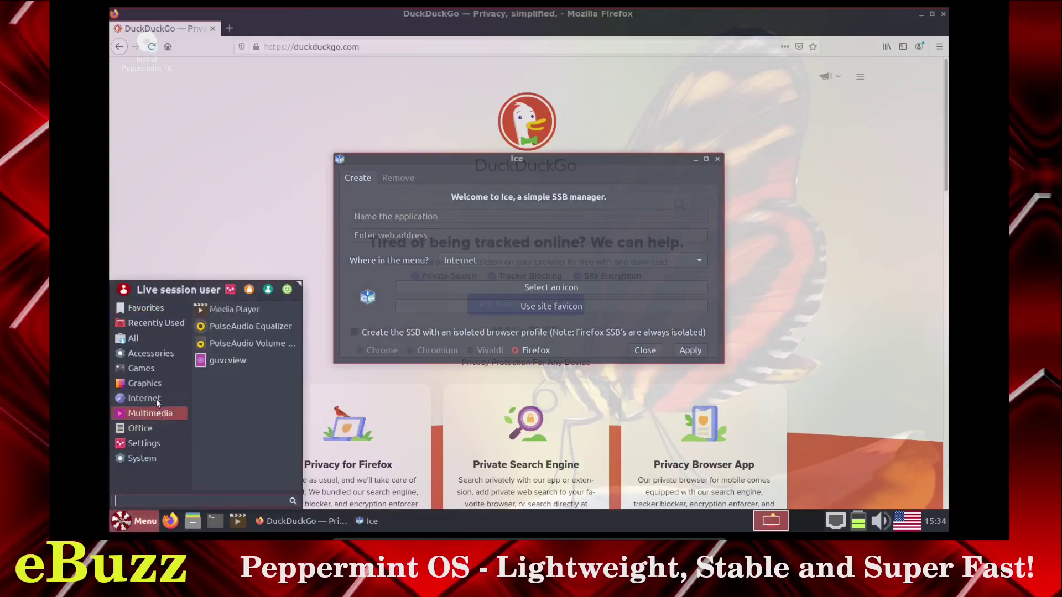
{"action": "mouse_move", "coordinate": [156, 398]}
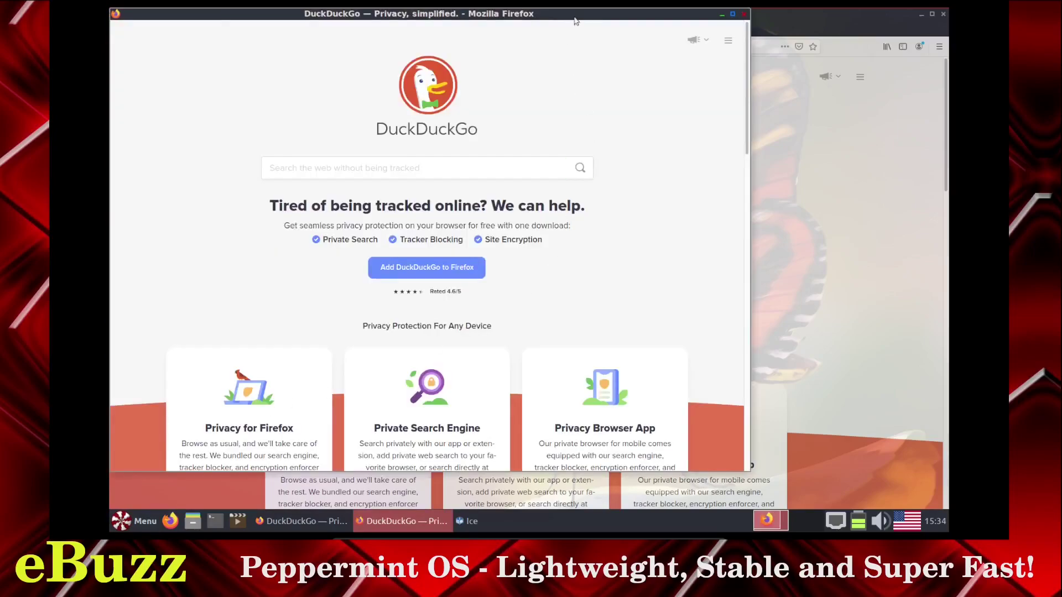
{"action": "left_click_drag", "start_coordinate": [573, 21], "coordinate": [706, 33]}
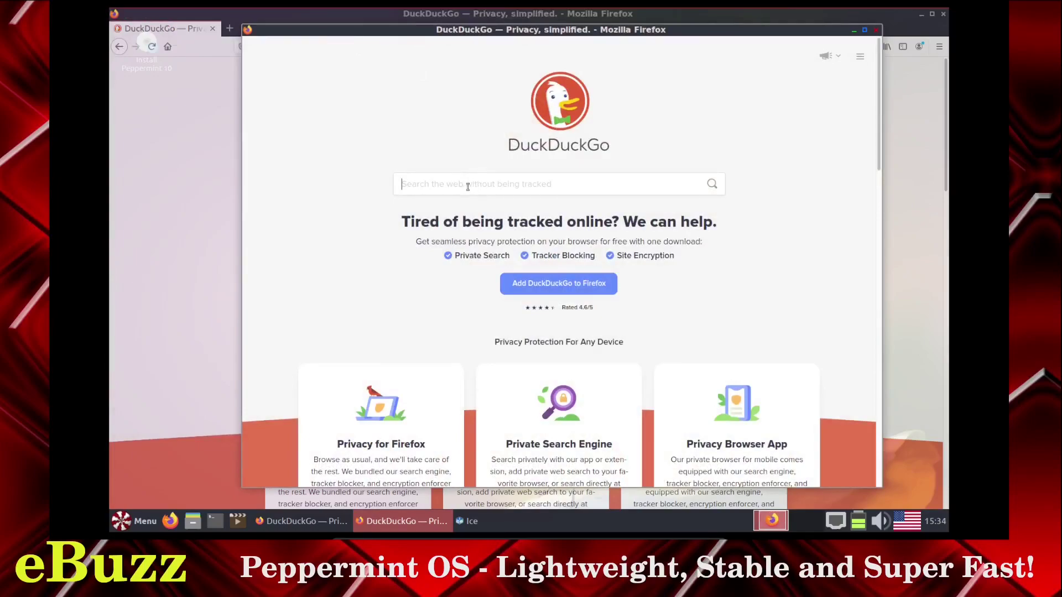
{"action": "type", "text": "duckduckgo"}
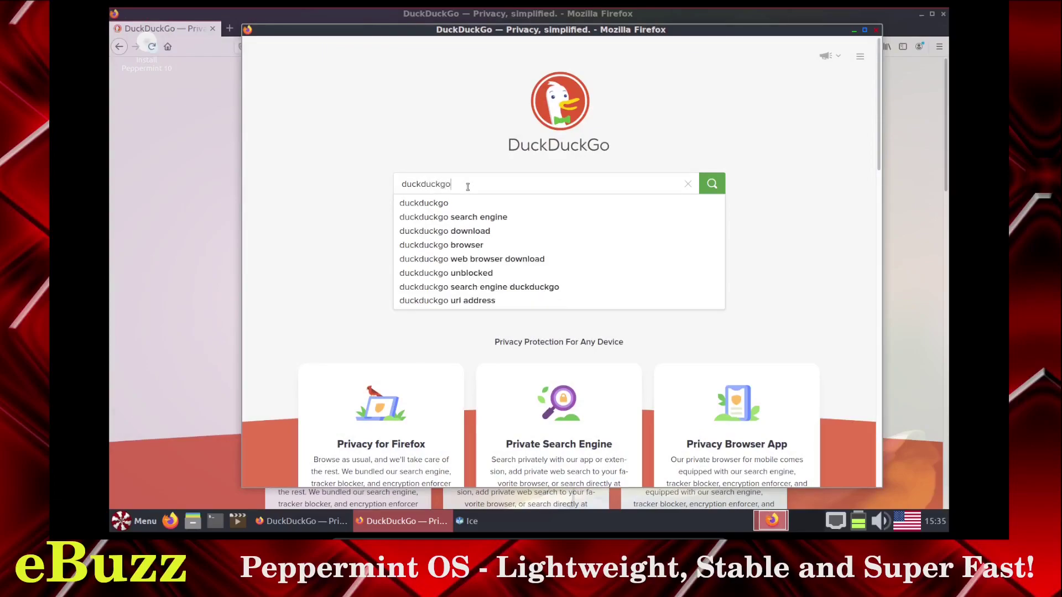
{"action": "key", "text": "Return"}
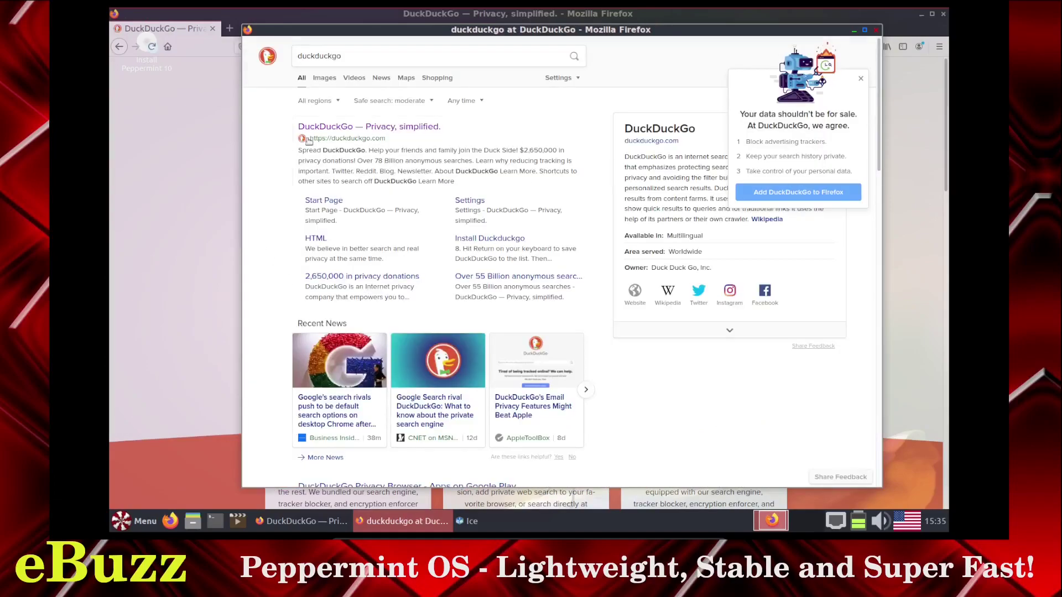
{"action": "left_click", "coordinate": [876, 31]}
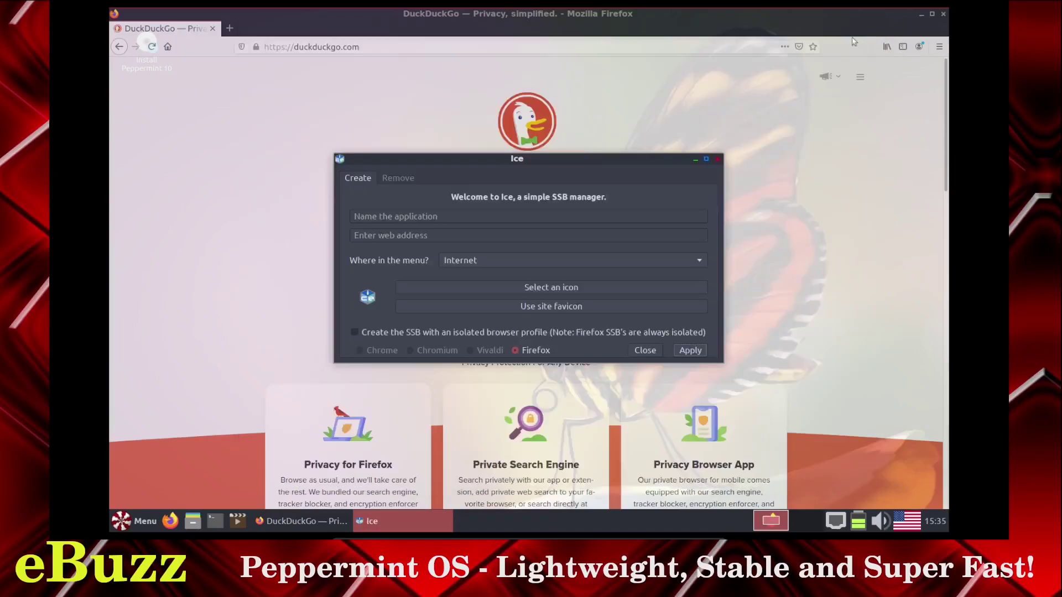
Close Ice and the DuckDuckGo Firefox window
{"action": "left_click", "coordinate": [718, 160]}
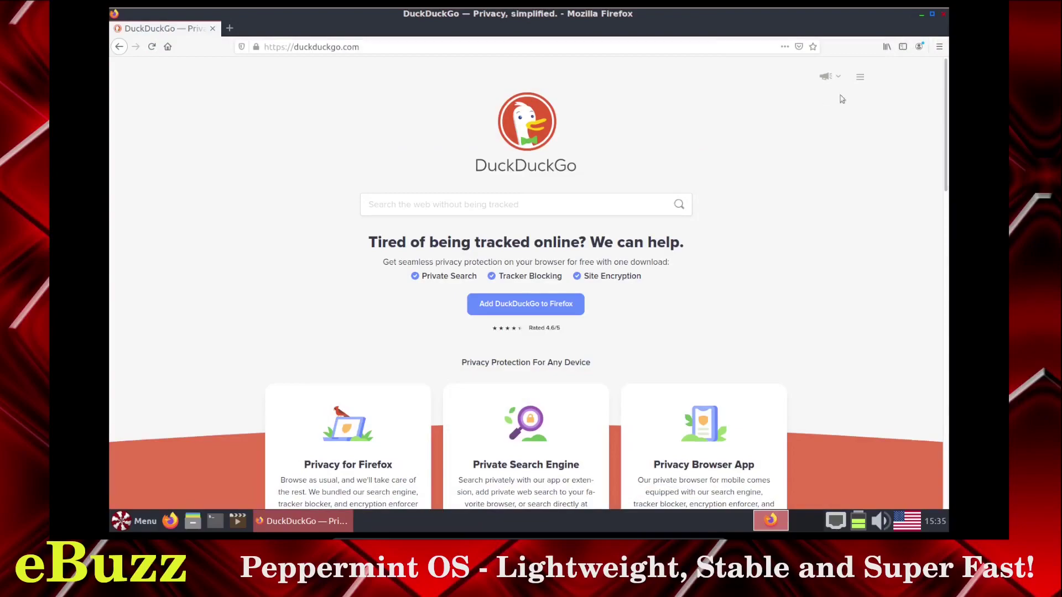
{"action": "left_click", "coordinate": [301, 522]}
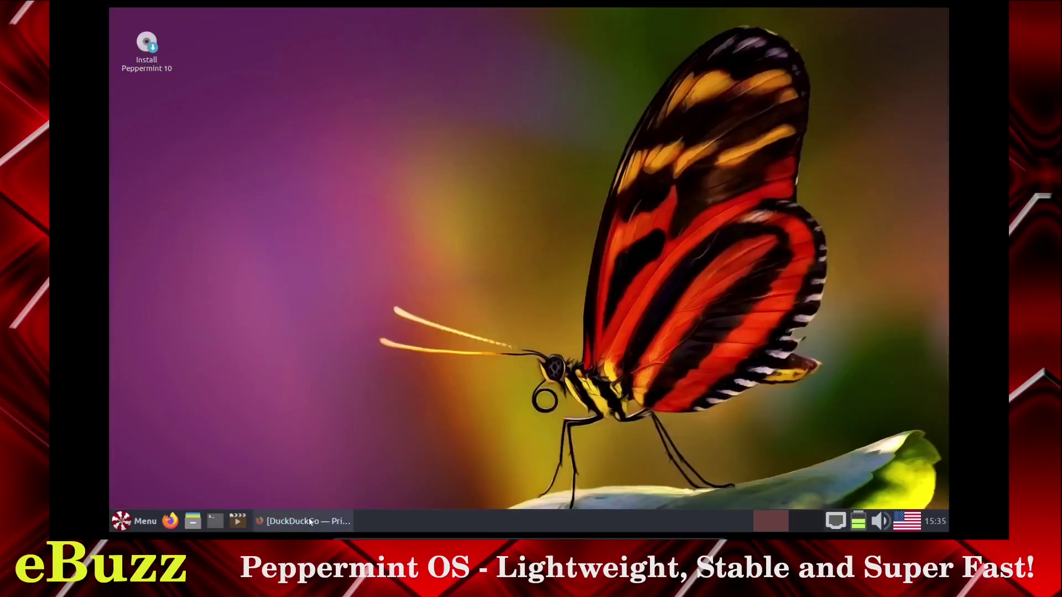
{"action": "right_click", "coordinate": [310, 522]}
{"action": "left_click", "coordinate": [314, 498]}
Open the Peppermint Forum web app from the Internet menu and browse the forum index
{"action": "left_click", "coordinate": [141, 522]}
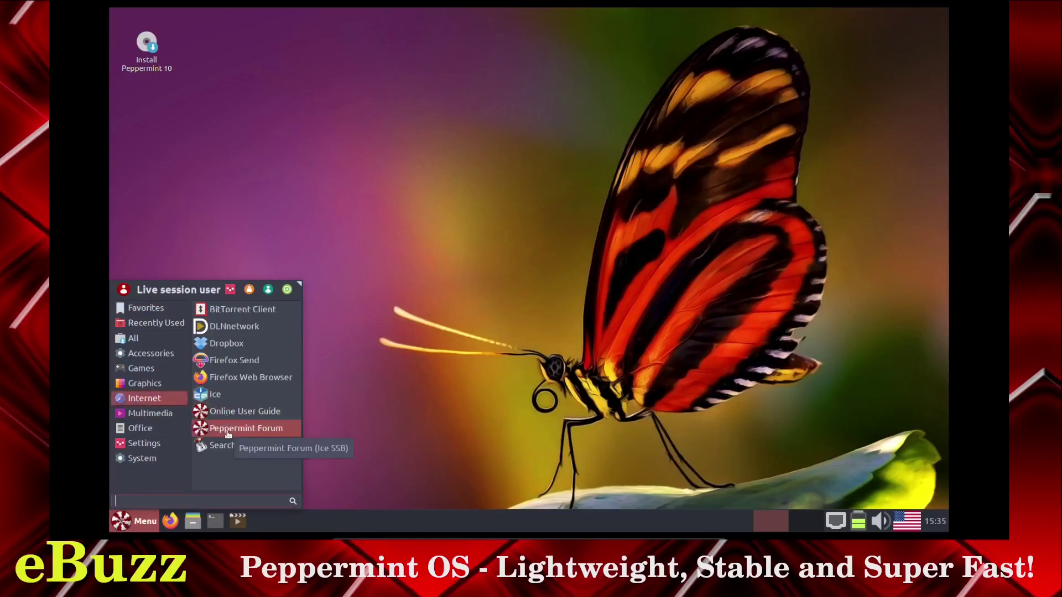
{"action": "left_click", "coordinate": [227, 432]}
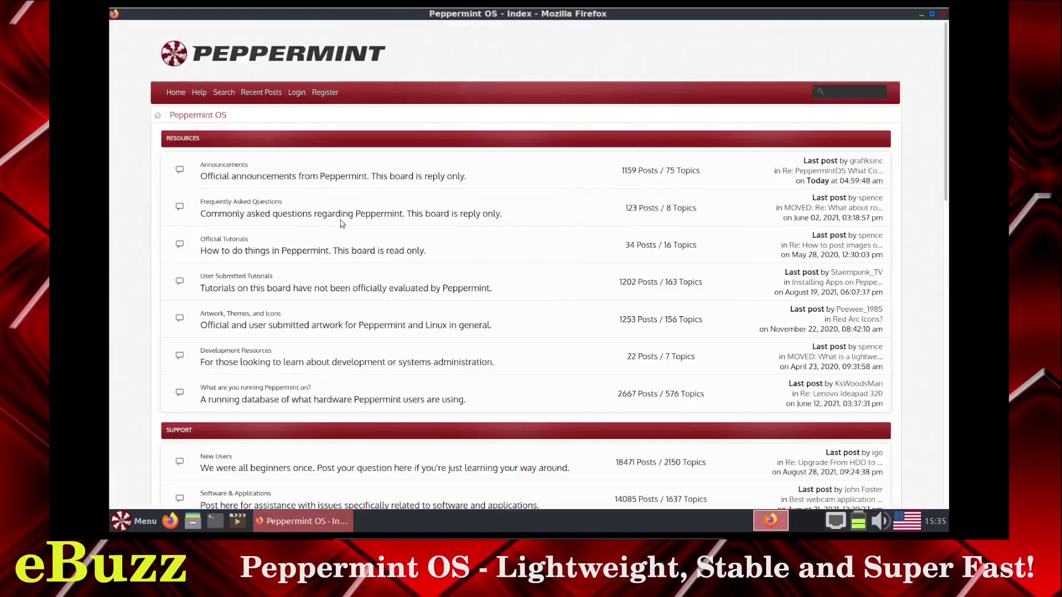
{"action": "scroll", "coordinate": [352, 210], "scroll_direction": "down", "scroll_amount": 1}
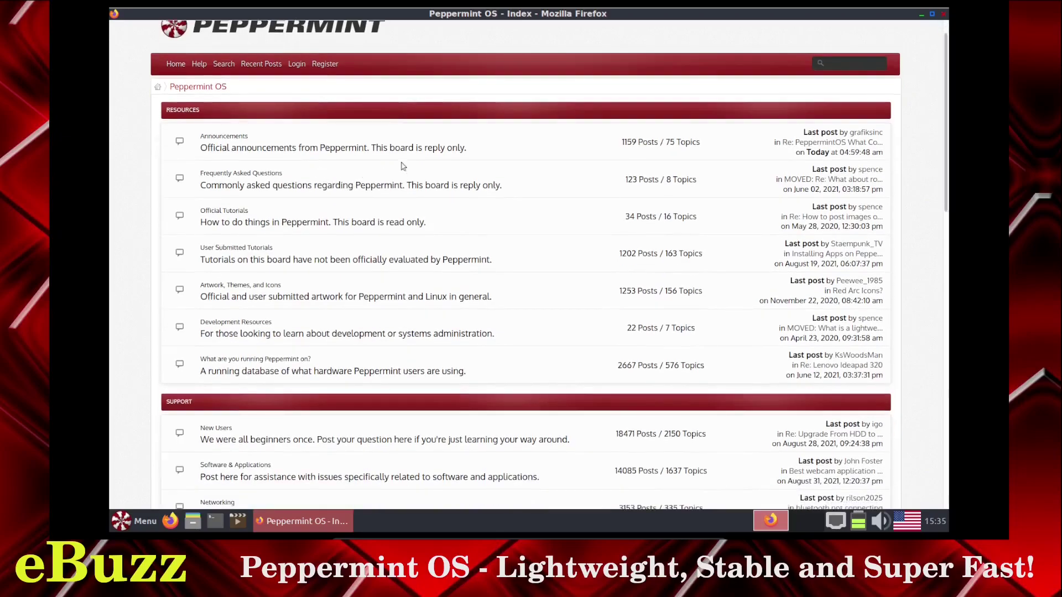
{"action": "scroll", "coordinate": [354, 243], "scroll_direction": "down", "scroll_amount": 7}
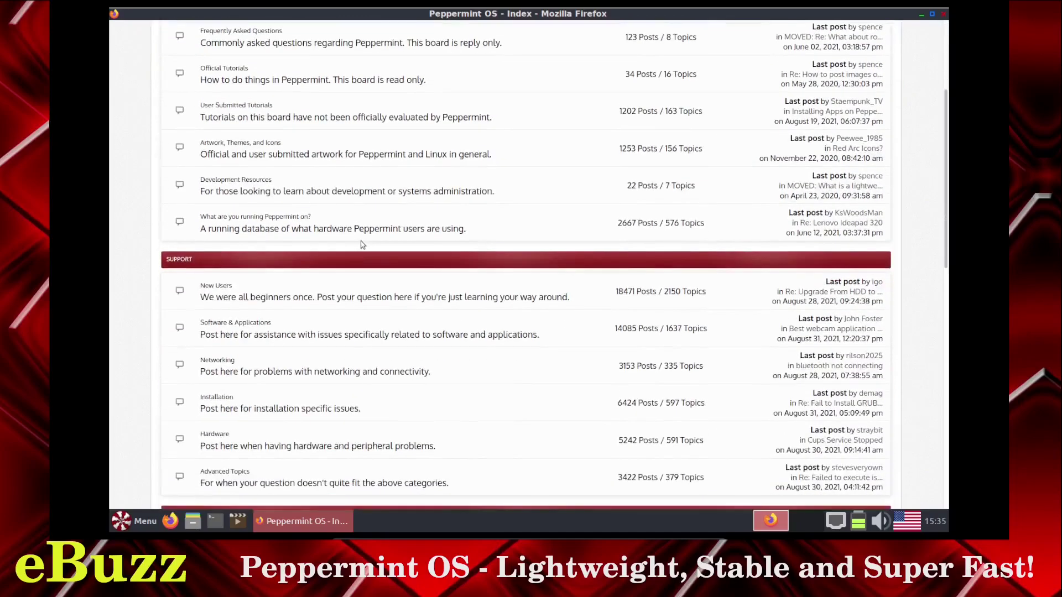
{"action": "scroll", "coordinate": [371, 245], "scroll_direction": "down", "scroll_amount": 6}
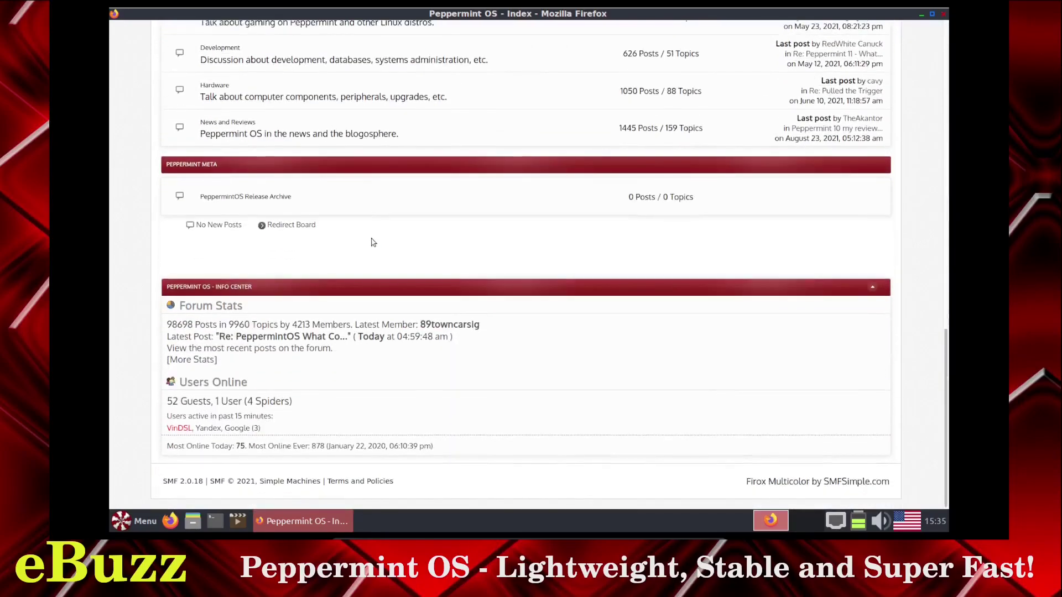
{"action": "scroll", "coordinate": [372, 244], "scroll_direction": "up", "scroll_amount": 4}
{"action": "scroll", "coordinate": [372, 244], "scroll_direction": "up", "scroll_amount": 12}
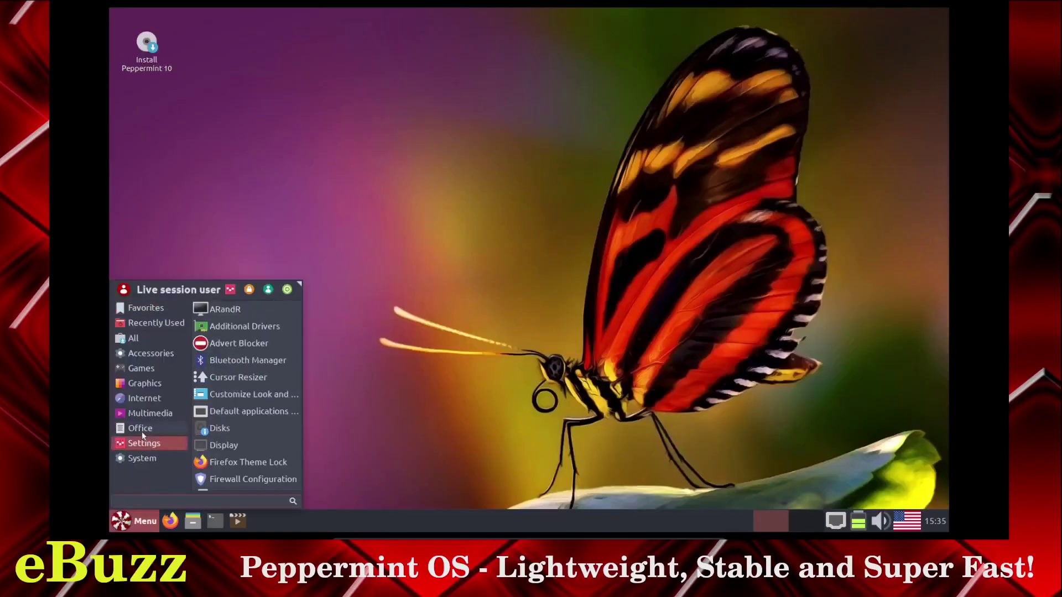
Launch Microsoft Word (Online) from the Office menu, then close its Microsoft sign-in window
{"action": "mouse_move", "coordinate": [138, 429]}
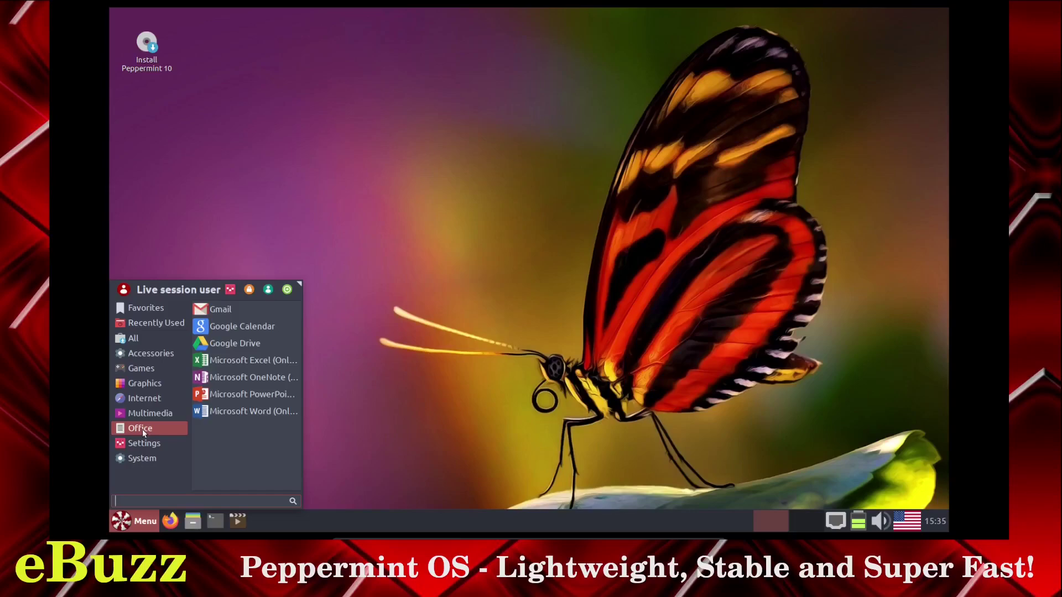
{"action": "left_click", "coordinate": [229, 417]}
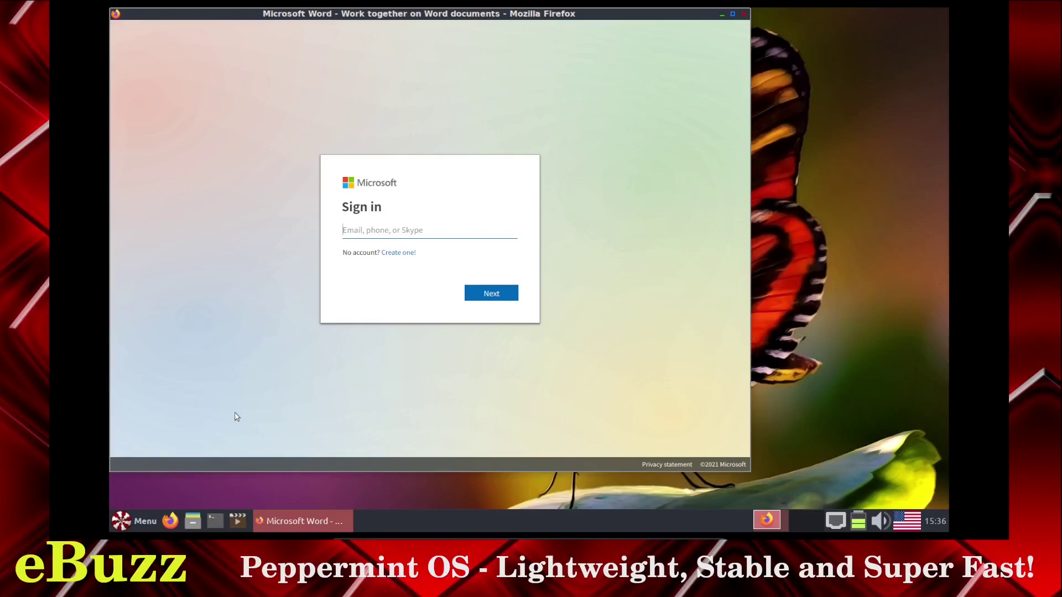
{"action": "left_click", "coordinate": [745, 14]}
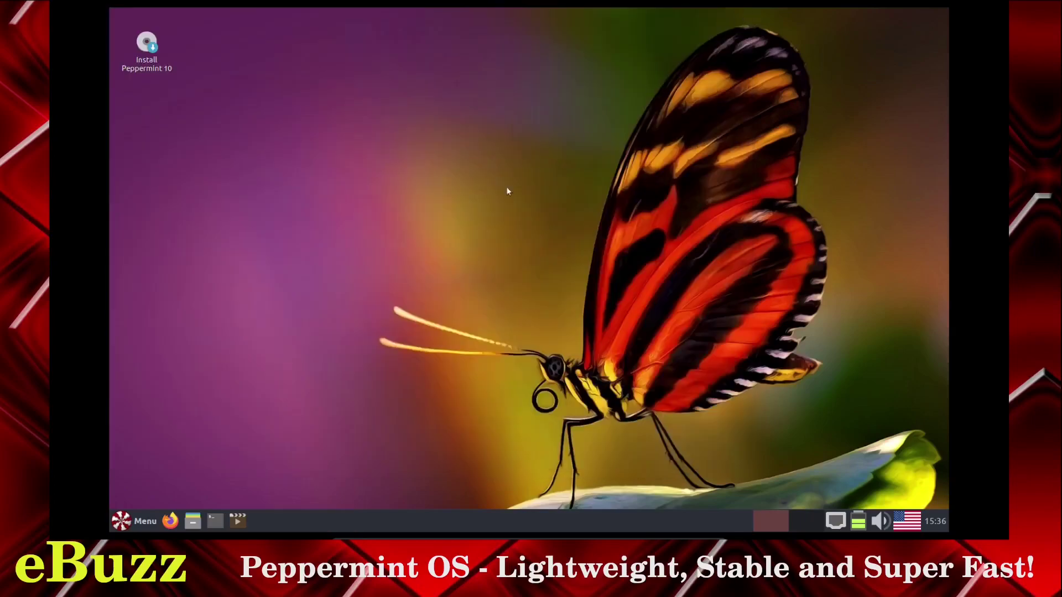
{"action": "left_click", "coordinate": [119, 522]}
{"action": "left_click", "coordinate": [140, 428]}
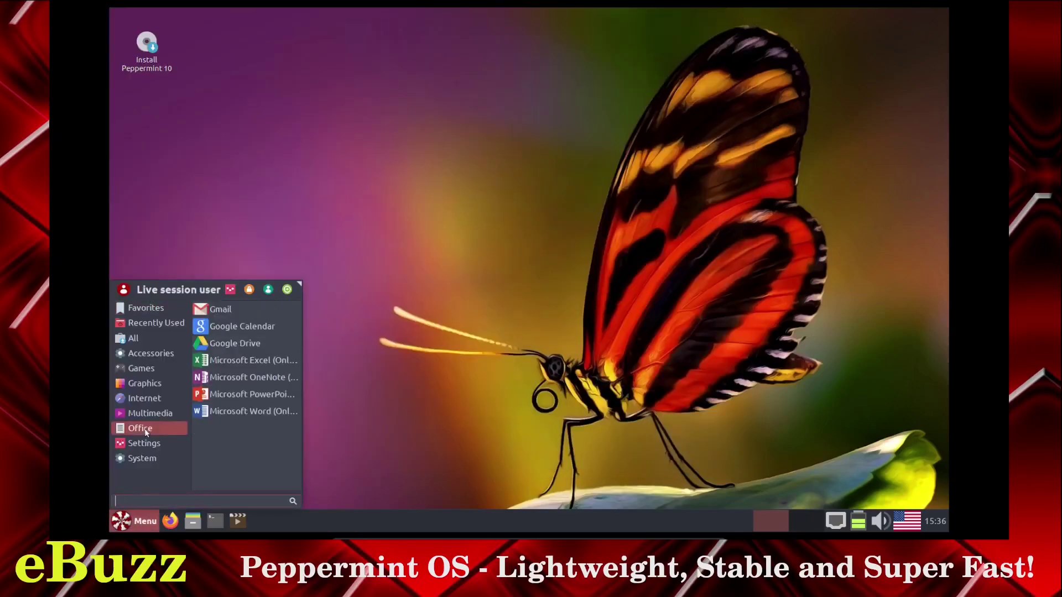
{"action": "left_click", "coordinate": [133, 449]}
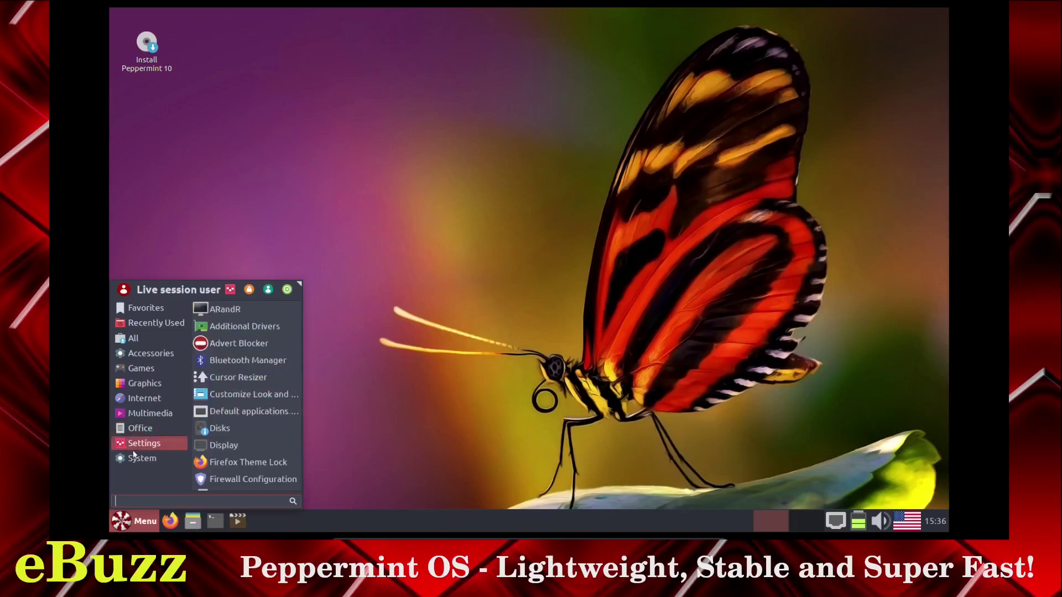
{"action": "left_click", "coordinate": [145, 457]}
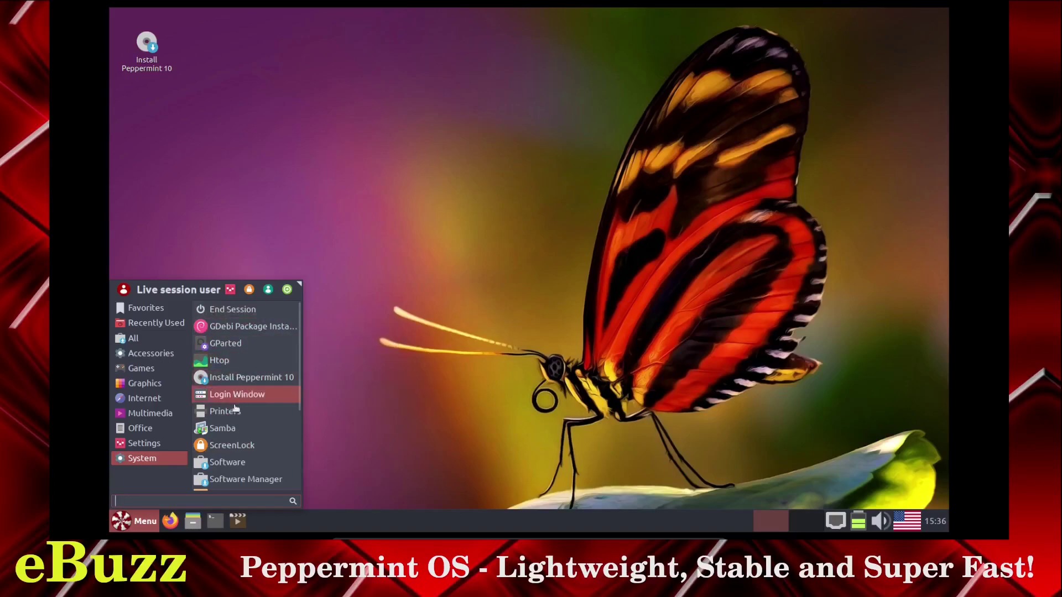
{"action": "scroll", "coordinate": [237, 412], "scroll_direction": "down", "scroll_amount": 3}
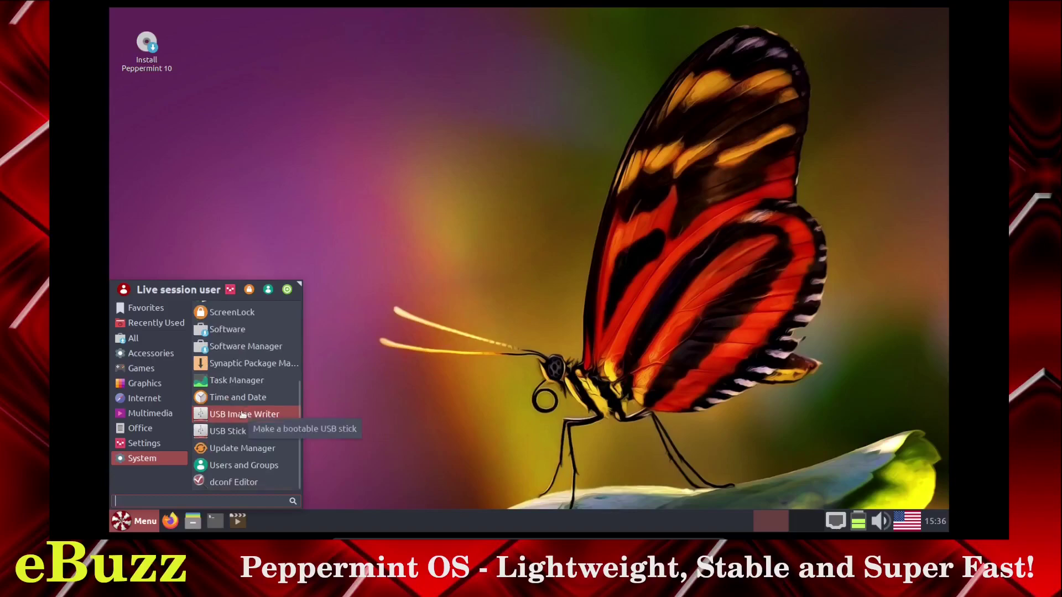
{"action": "left_click", "coordinate": [437, 269]}
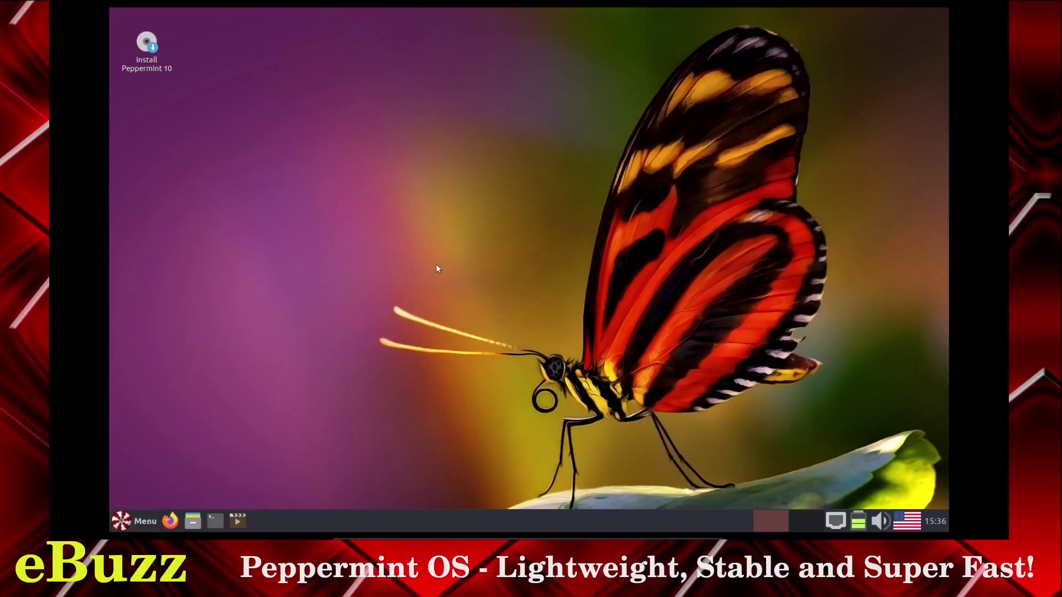